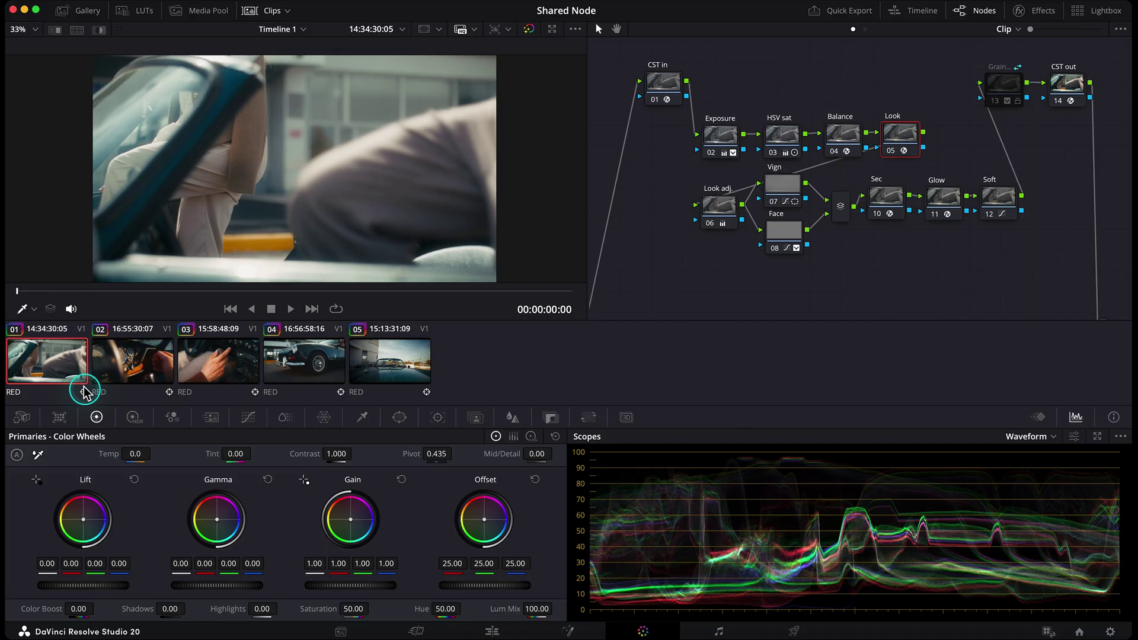
# Step through clips 02, 03, 04 and 05 to inspect each node tree
pyautogui.click(136, 369)
pyautogui.click(229, 362)
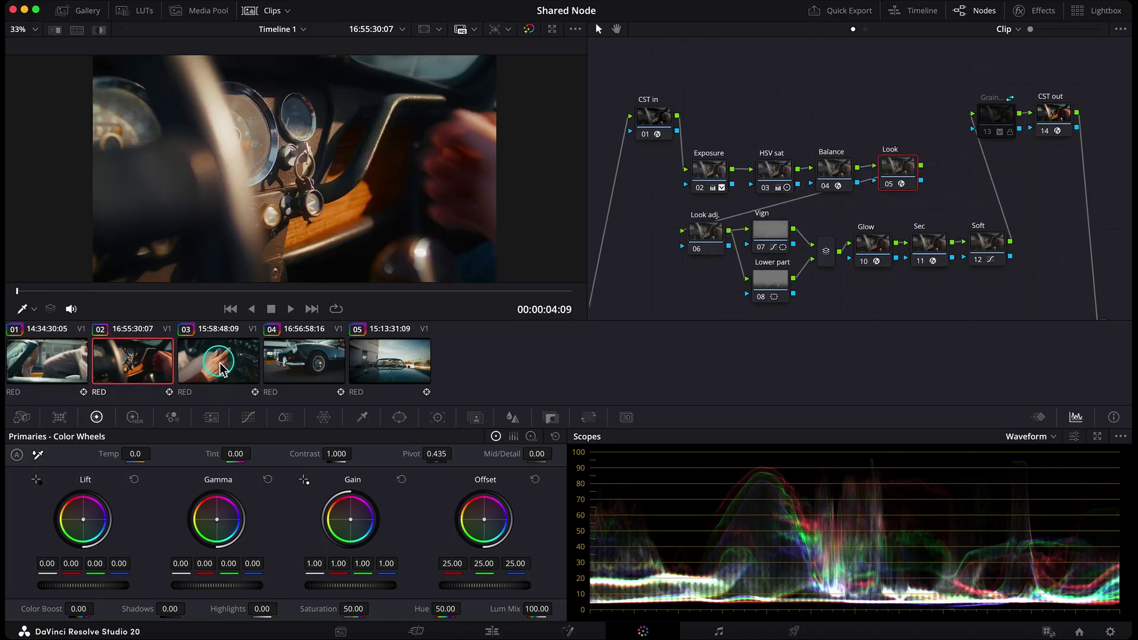
pyautogui.click(318, 361)
pyautogui.click(389, 361)
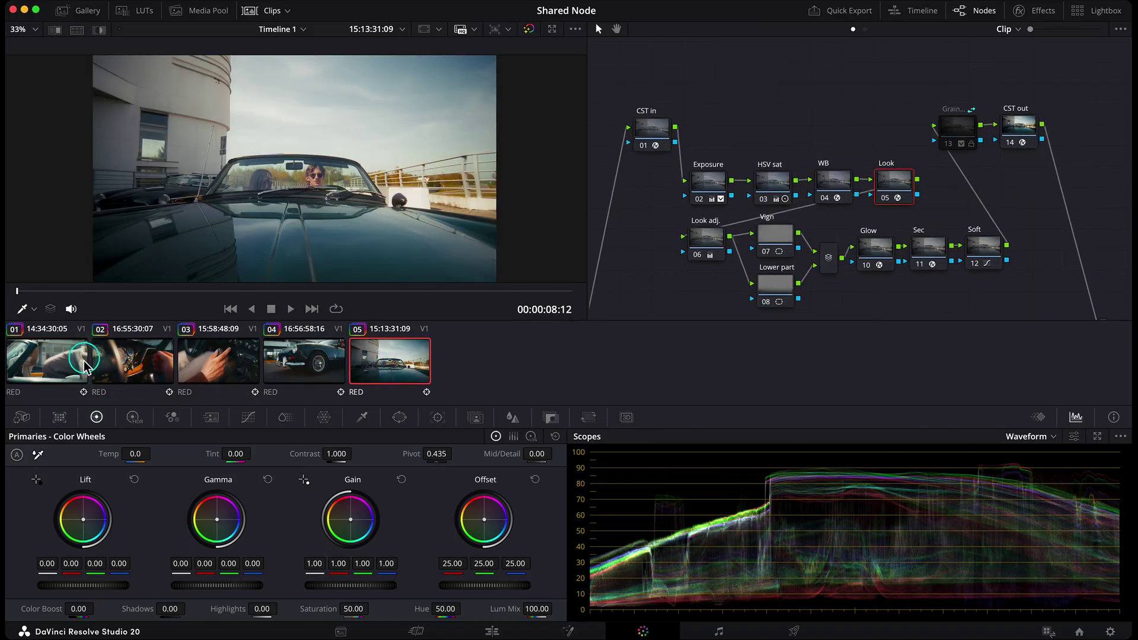
# Return to clip 01 at the couple frame and marquee-select its CST in to CST out nodes
pyautogui.click(46, 360)
pyautogui.click(431, 291)
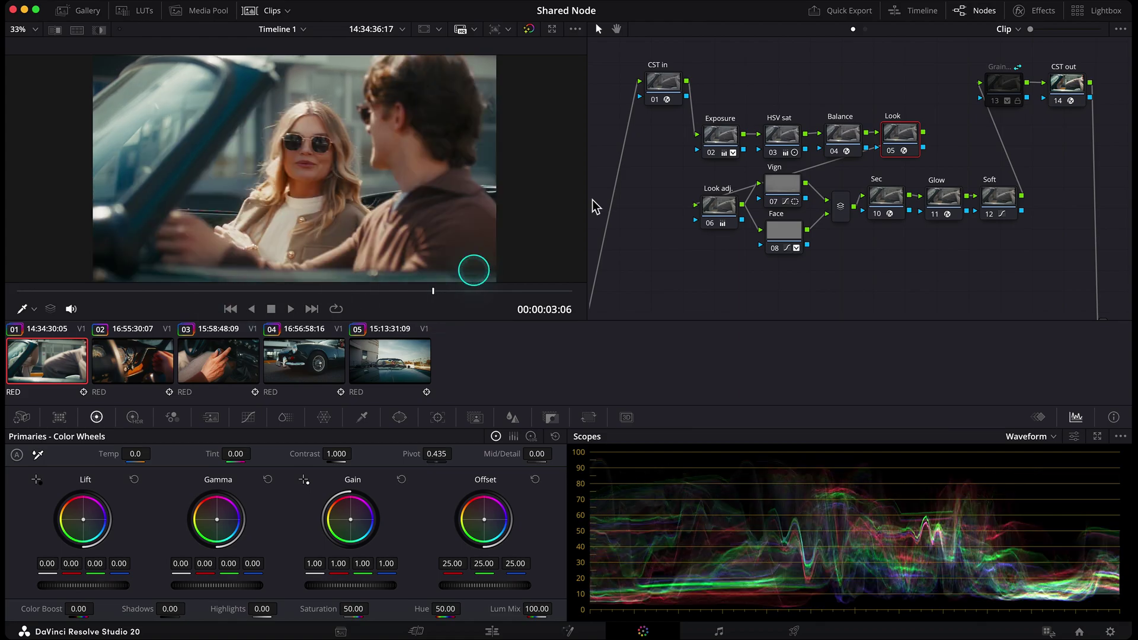
pyautogui.moveTo(670, 138); pyautogui.dragTo(979, 261)
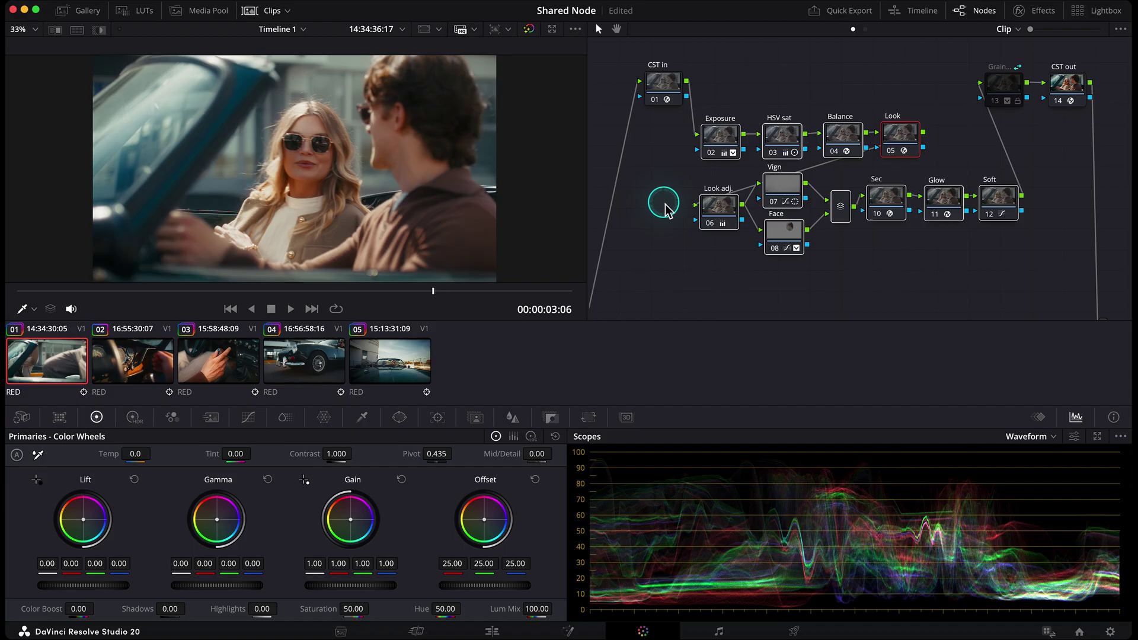
# On clip 02, insert a serial node named NR ahead of the CST in node
pyautogui.click(135, 373)
pyautogui.scroll(4, 379, 88)
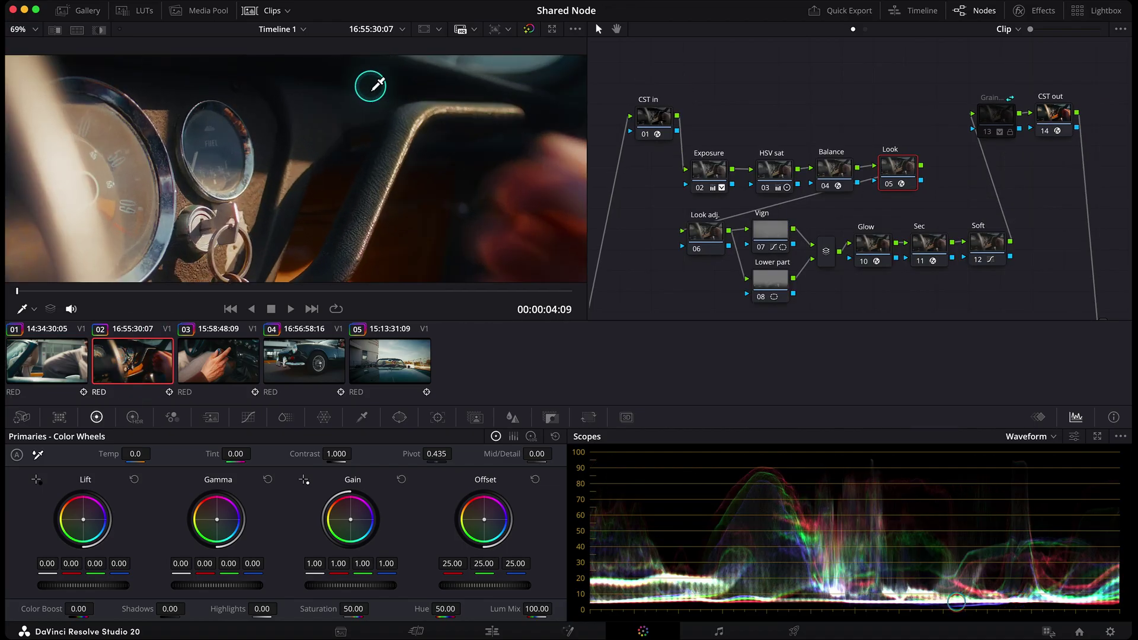
pyautogui.scroll(5, 373, 88)
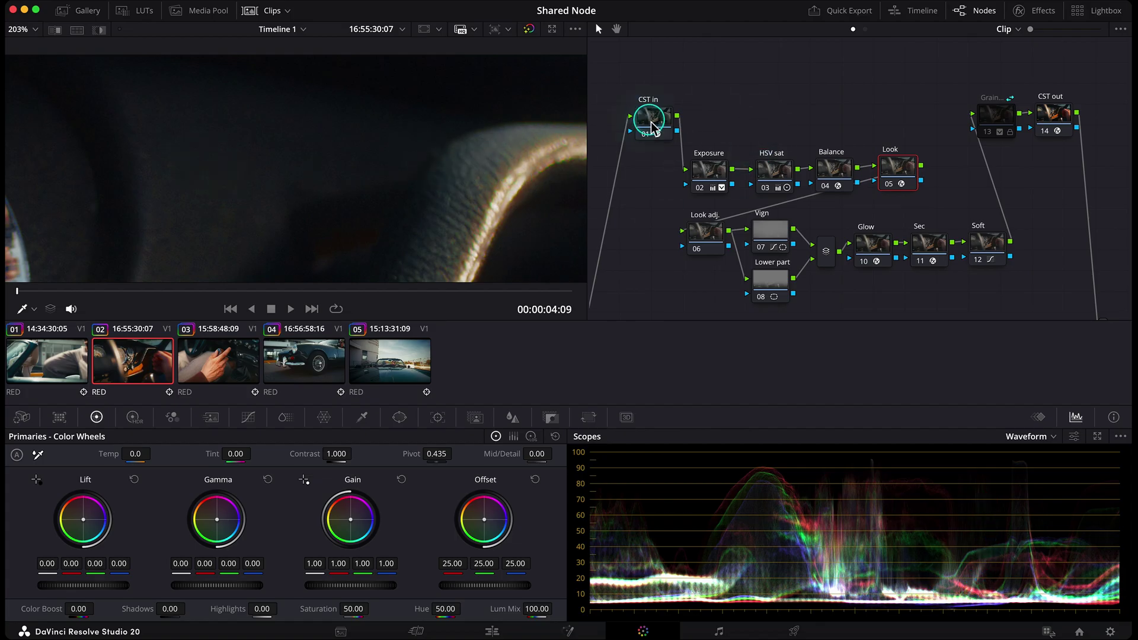
pyautogui.click(650, 126)
pyautogui.hotkey('shift', 's')
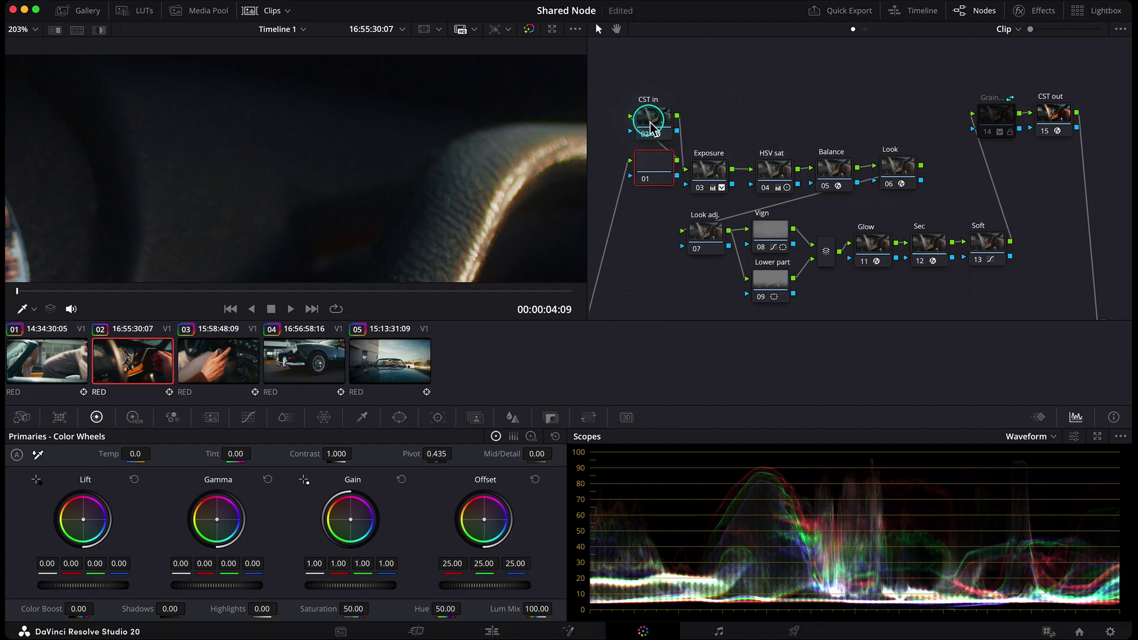
pyautogui.moveTo(625, 201); pyautogui.dragTo(632, 204)
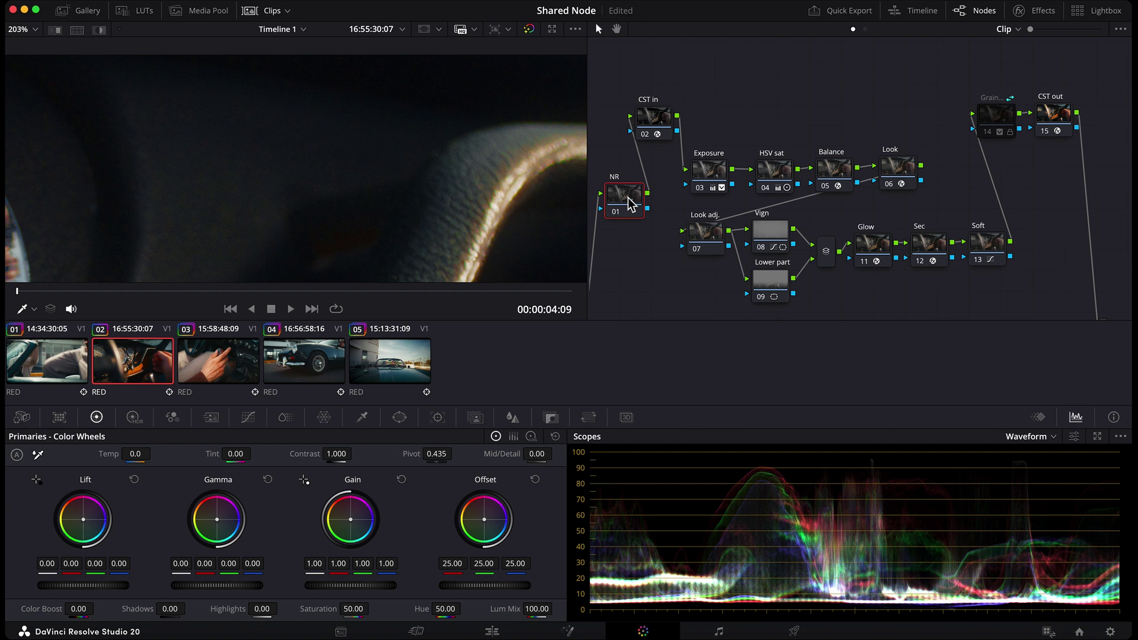
# Set the NR node's temporal noise reduction to 3 frames with luma threshold 4.0
pyautogui.click(211, 417)
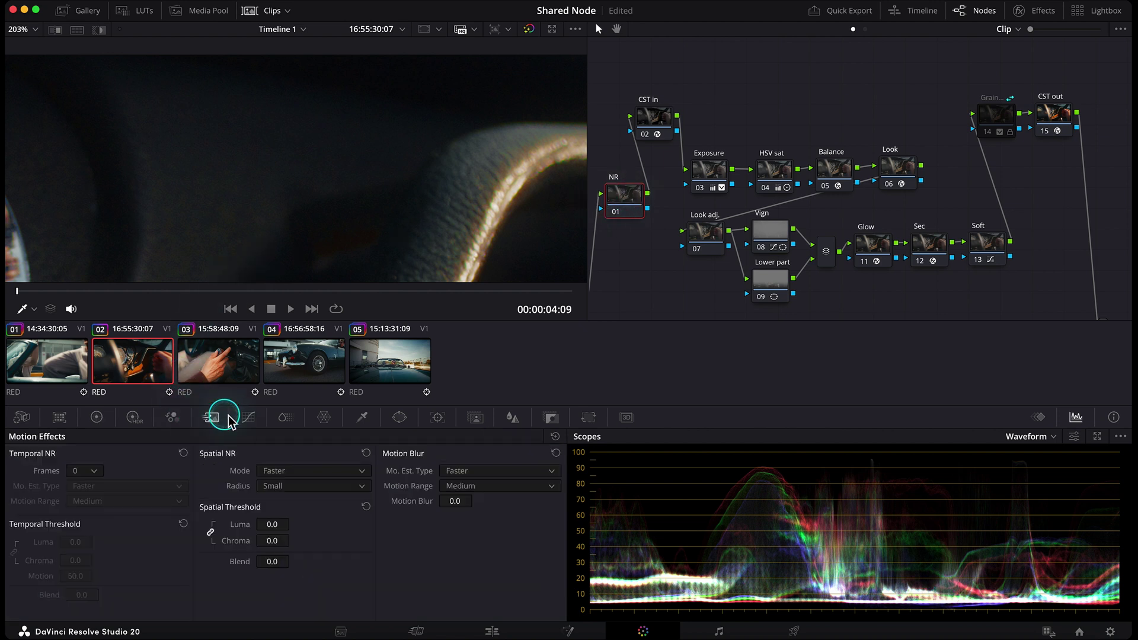
pyautogui.click(84, 471)
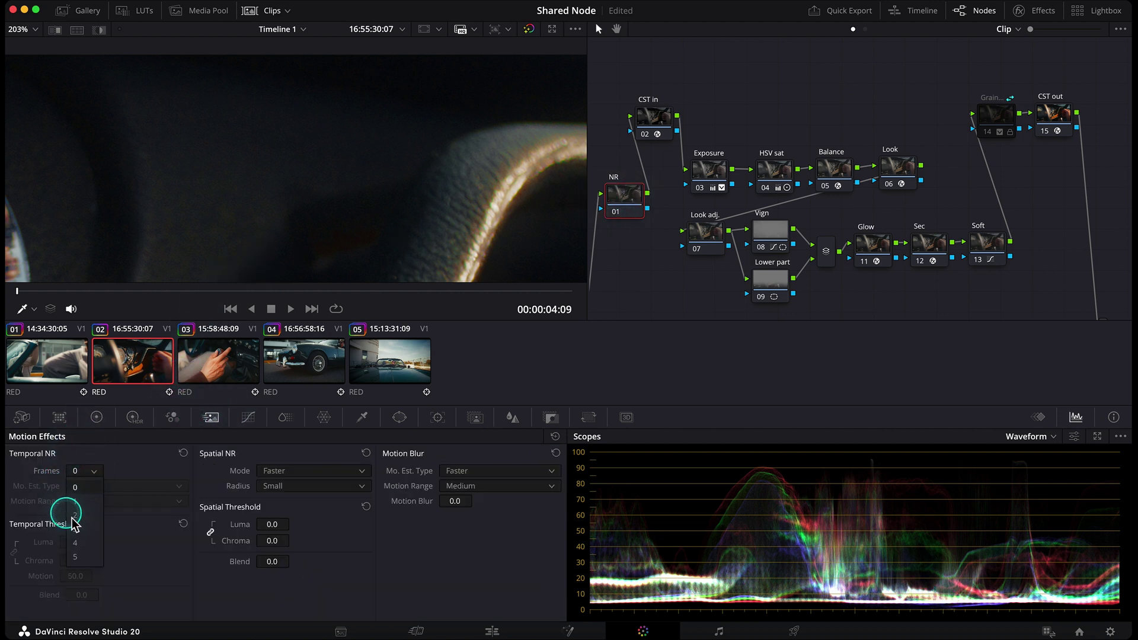
pyautogui.click(81, 529)
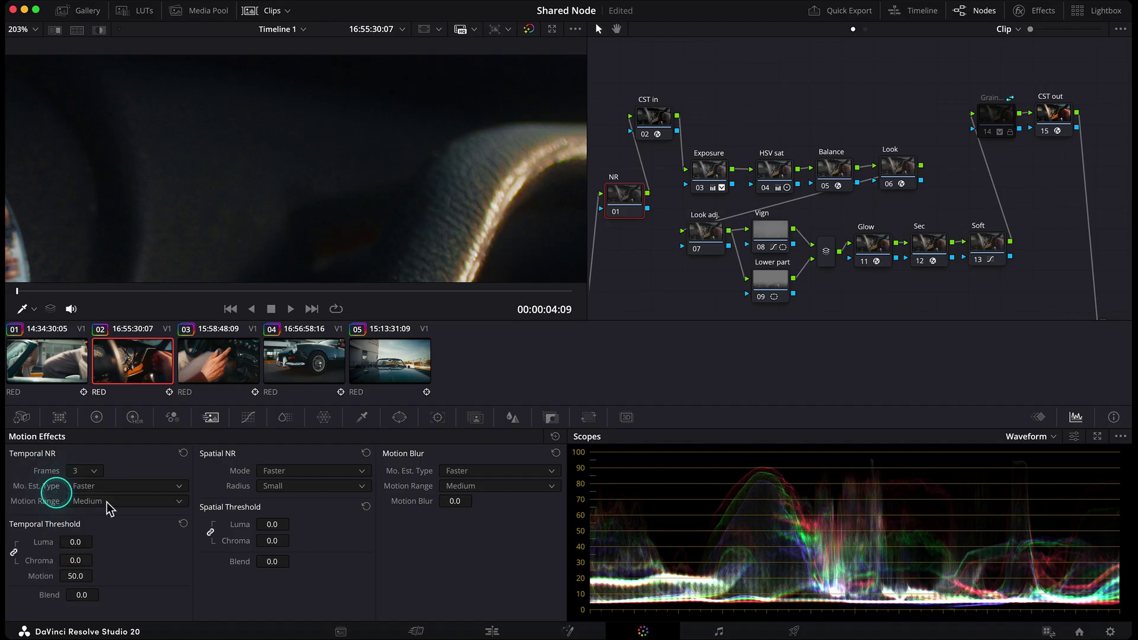
pyautogui.click(77, 542)
pyautogui.write('4')
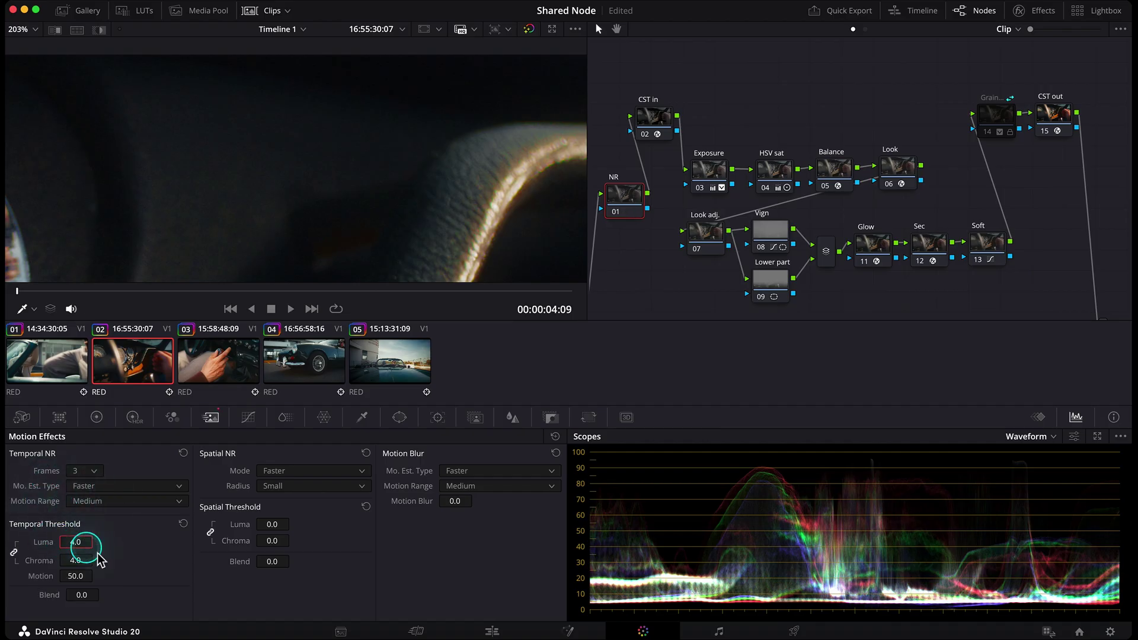
pyautogui.press('Return')
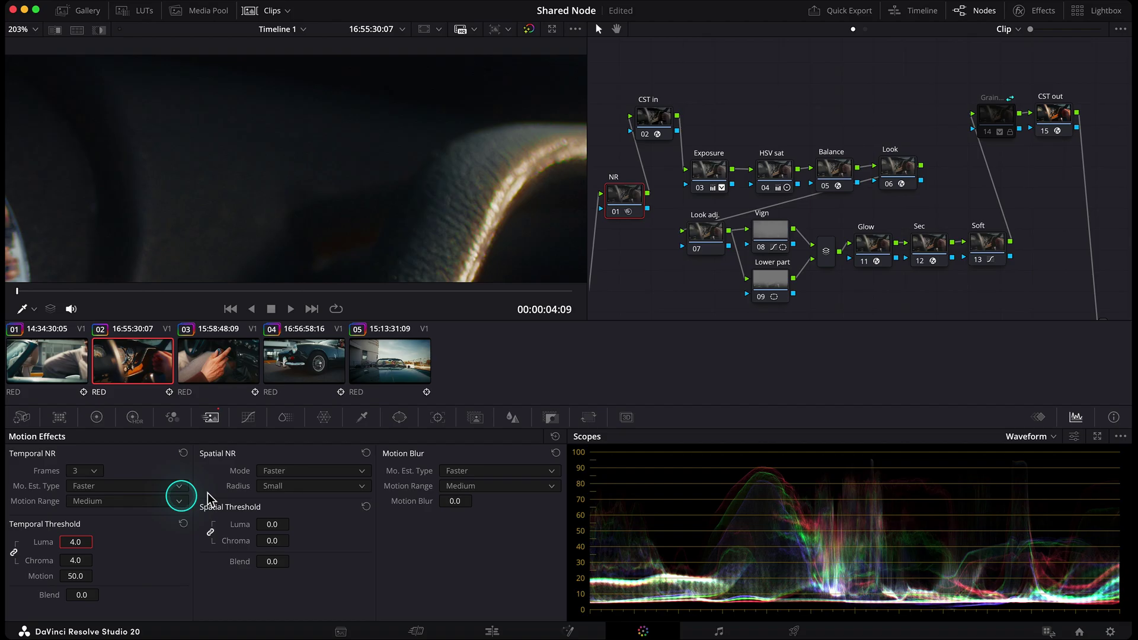
# Unlink spatial thresholds, raise spatial chroma to 6.0, and toggle the NR node to compare
pyautogui.click(211, 533)
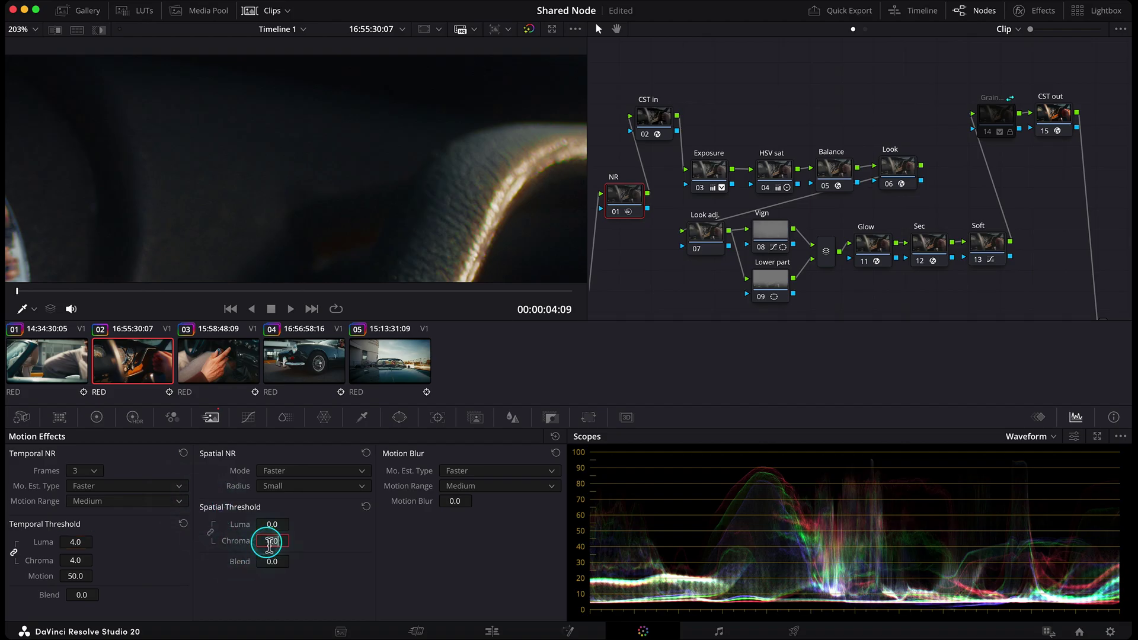
pyautogui.moveTo(269, 540); pyautogui.dragTo(351, 554)
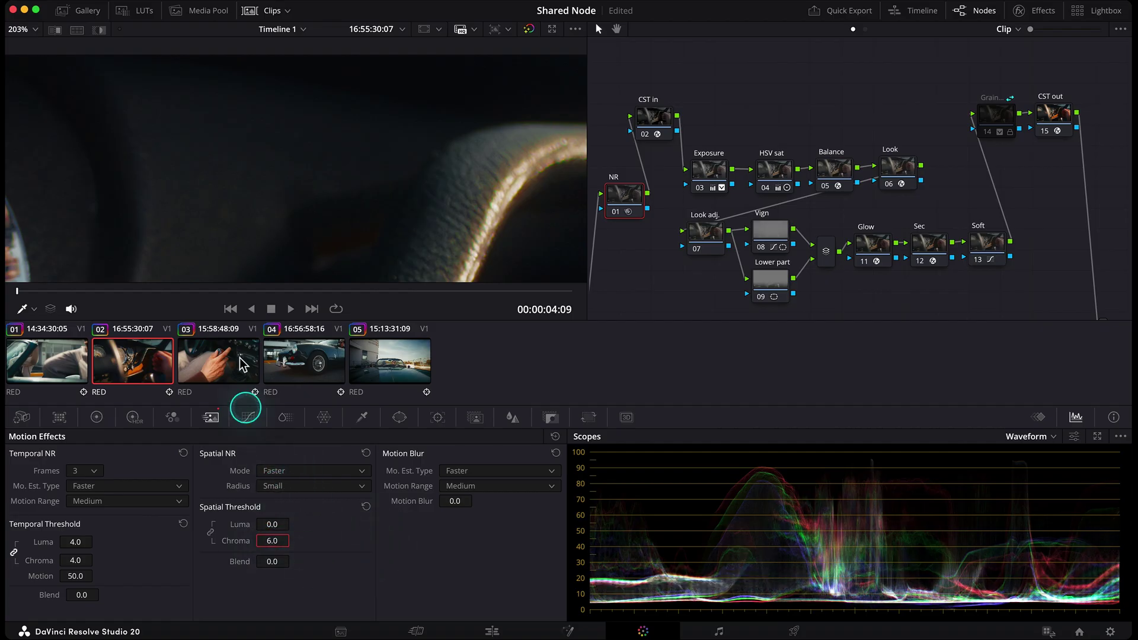
pyautogui.click(617, 212)
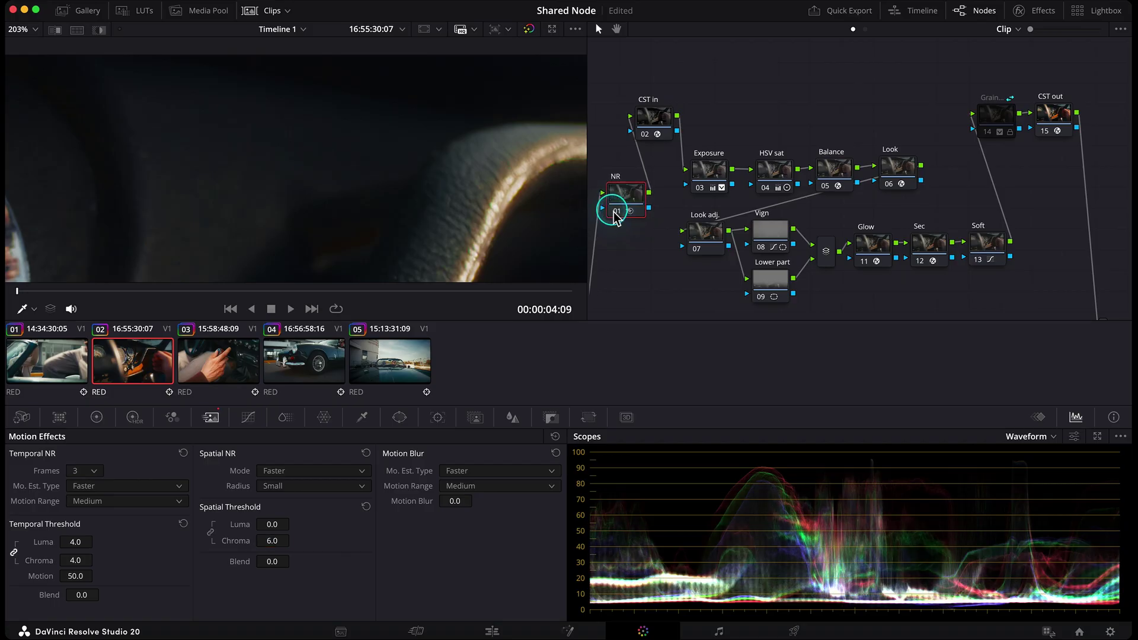
pyautogui.click(615, 212)
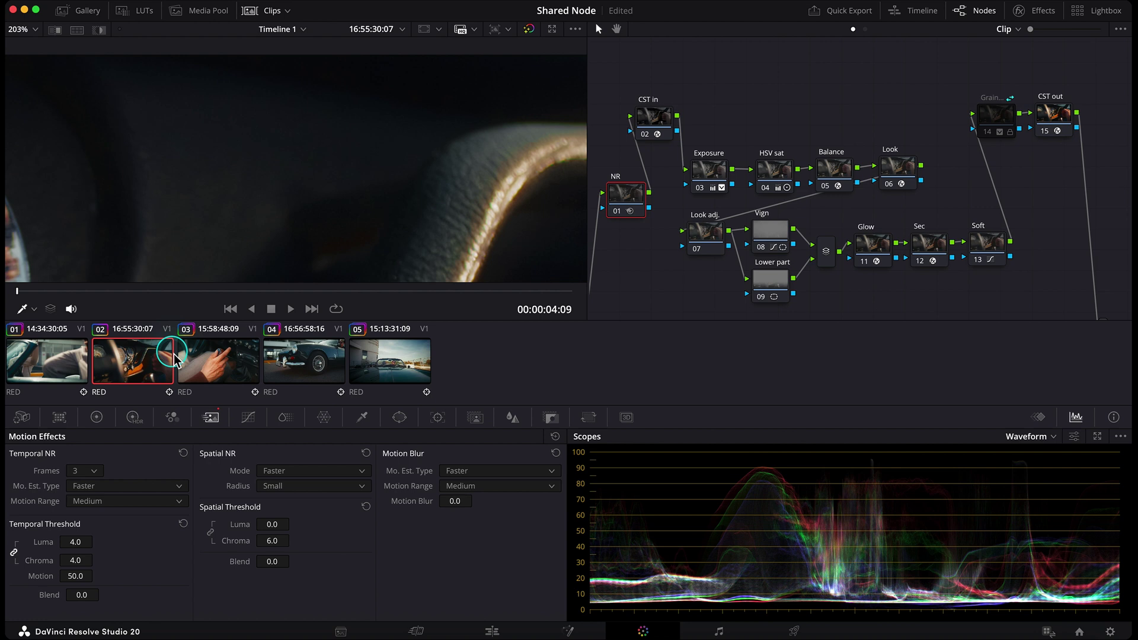
pyautogui.hotkey('shift', 'z')
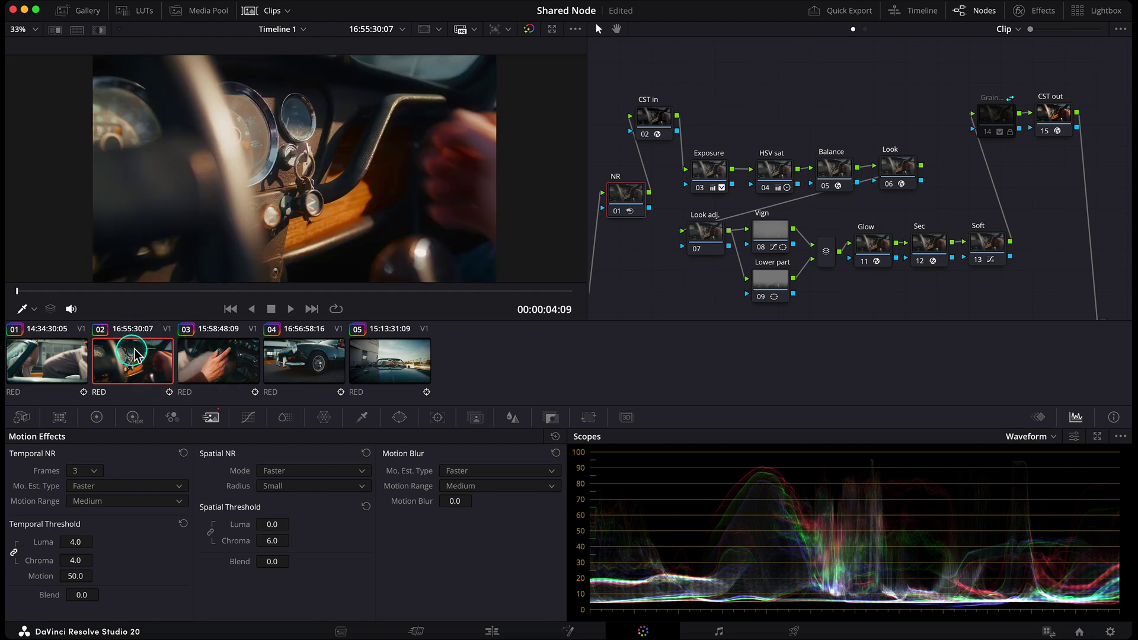
# Save clip 02's NR node as a shared node, then select clip 03
pyautogui.rightClick(630, 196)
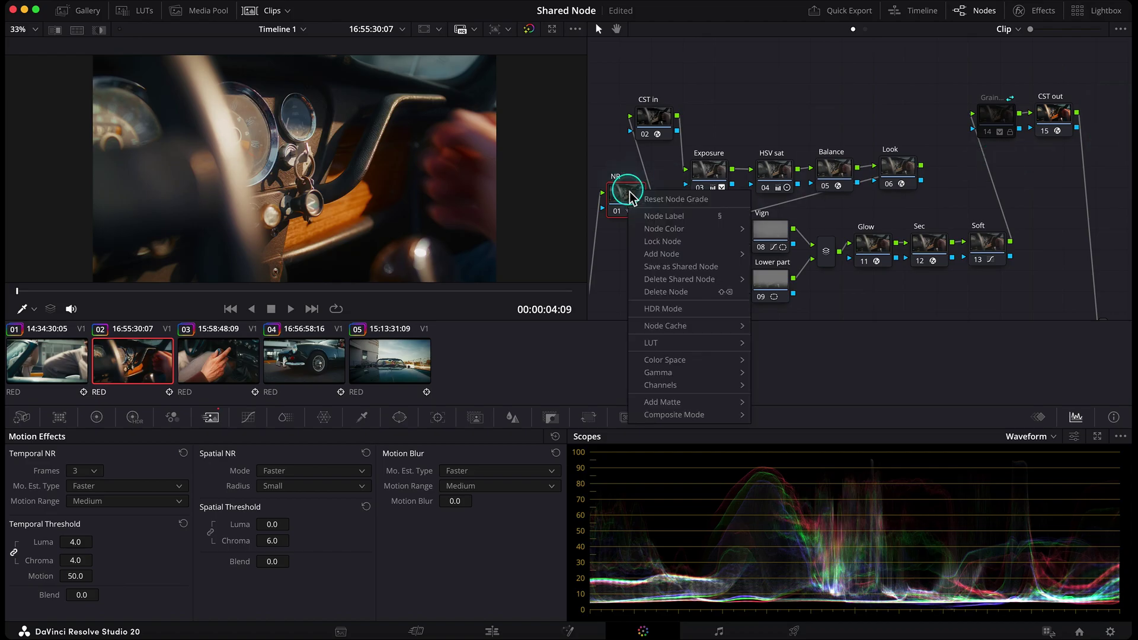
pyautogui.click(687, 272)
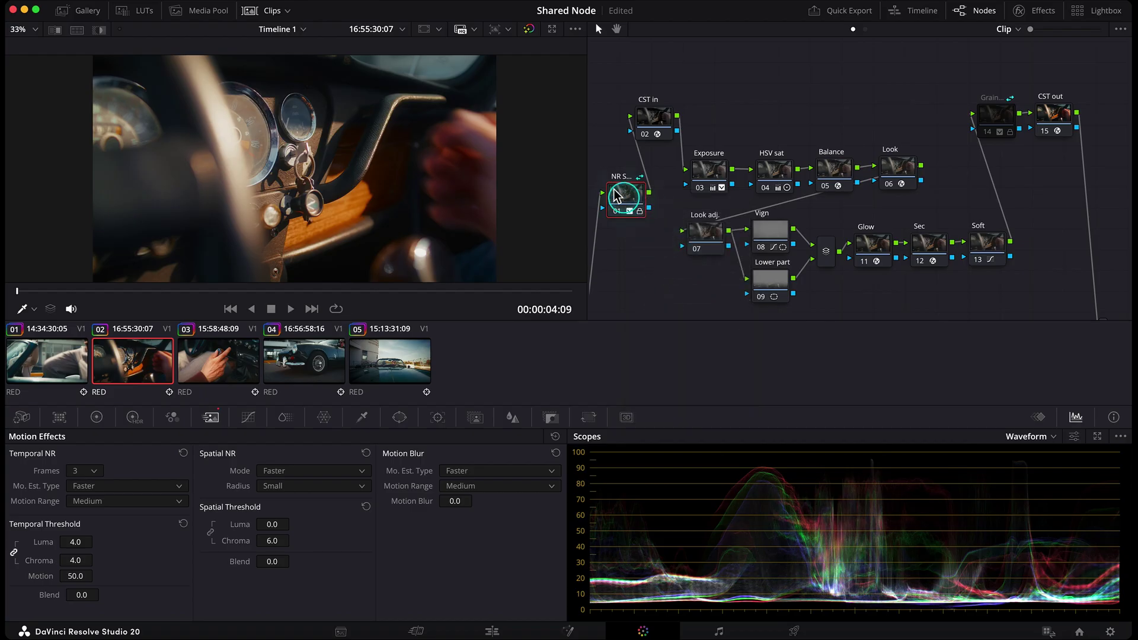
pyautogui.moveTo(627, 202); pyautogui.dragTo(626, 200)
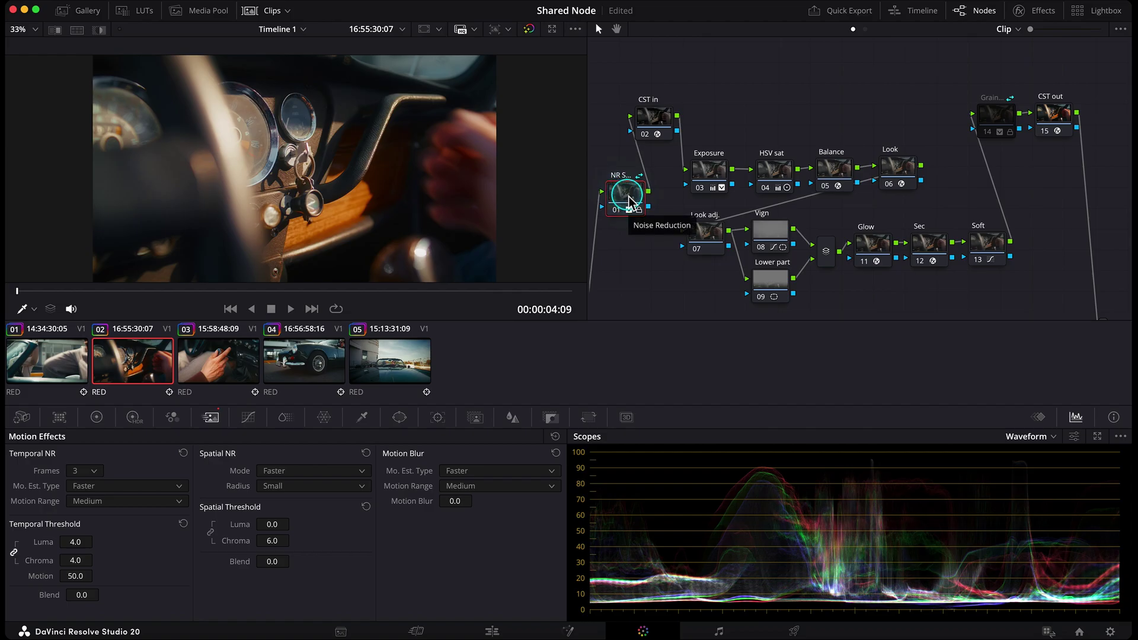
pyautogui.click(604, 196)
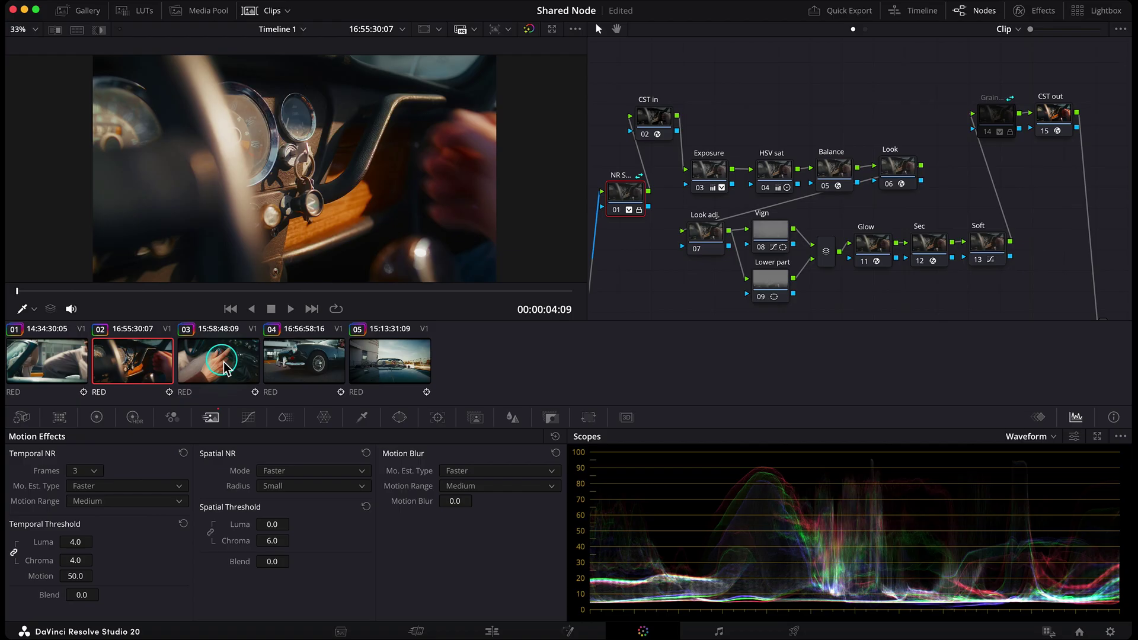
pyautogui.click(224, 367)
# Add the NR shared node to clip 03 and drag it ahead of CST in
pyautogui.rightClick(649, 116)
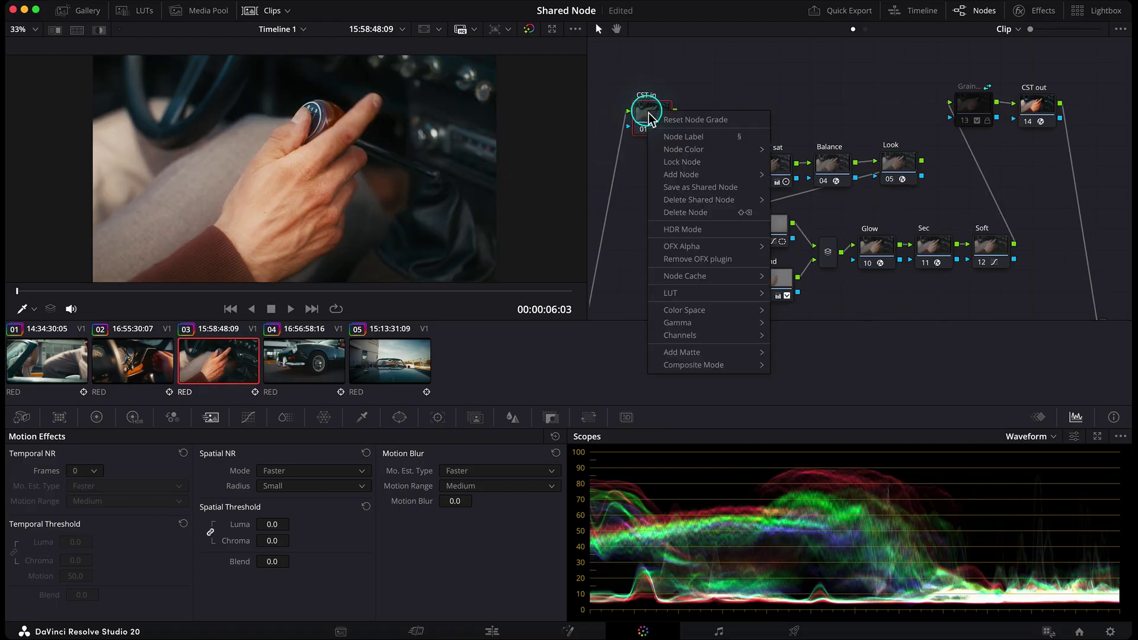
pyautogui.moveTo(696, 181)
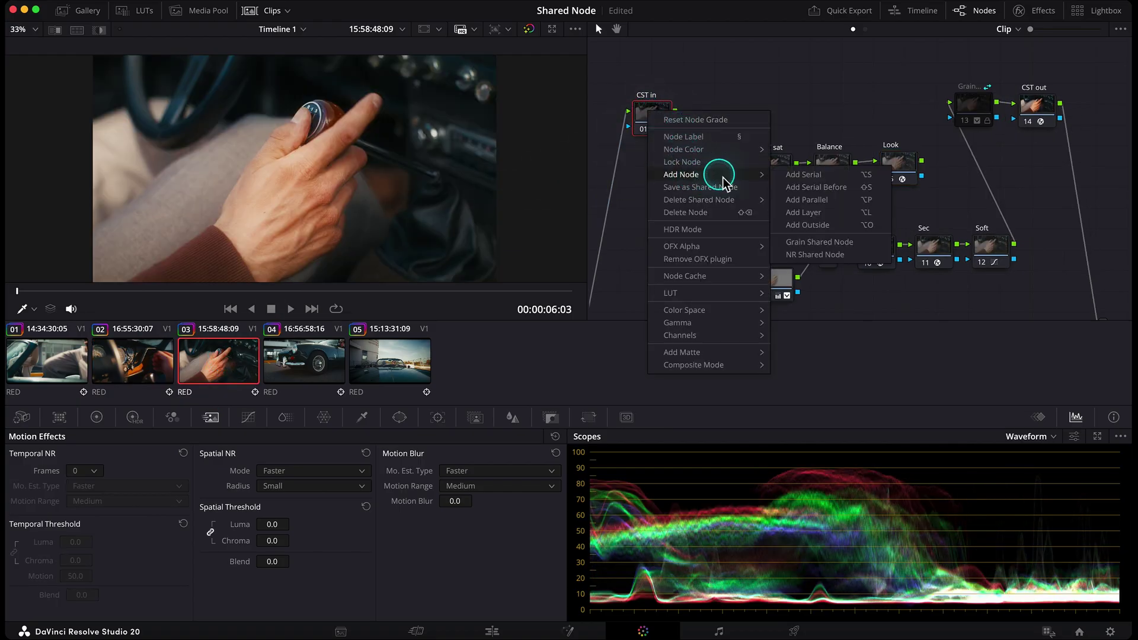
pyautogui.click(815, 255)
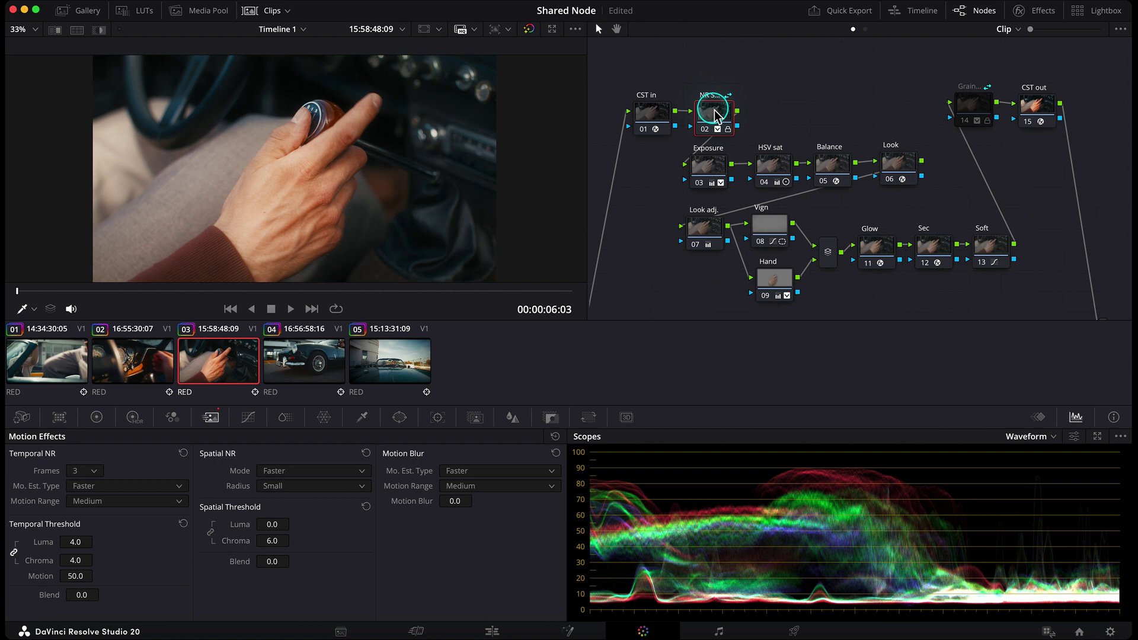
pyautogui.moveTo(717, 114); pyautogui.dragTo(637, 188)
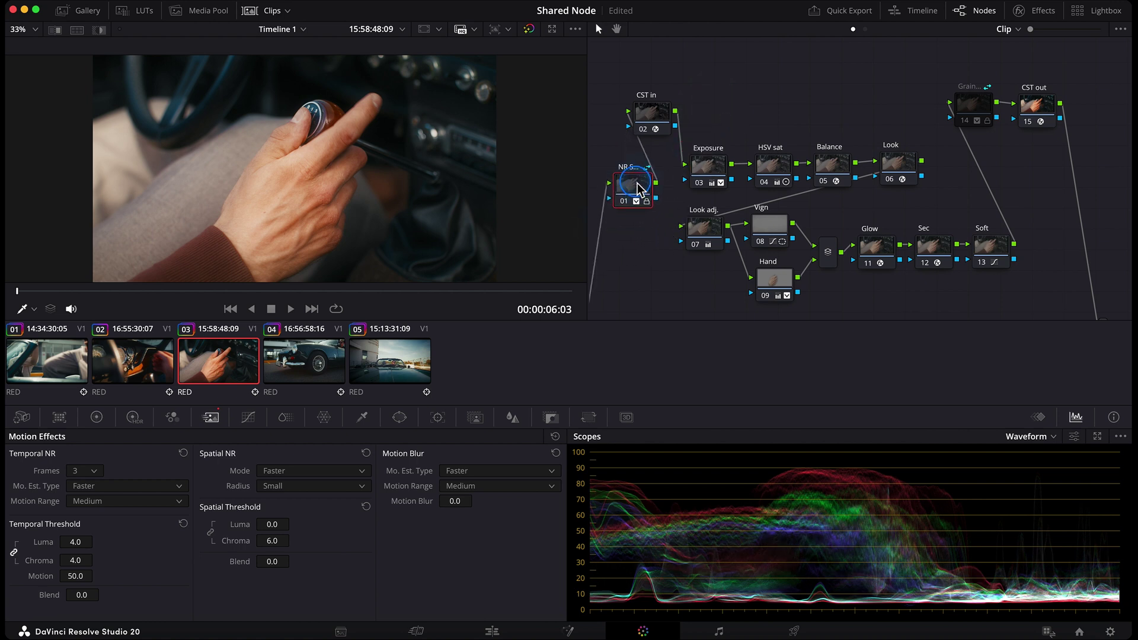
# Insert the shared NR node before CST in on clip 04 and scrub a few frames
pyautogui.click(303, 355)
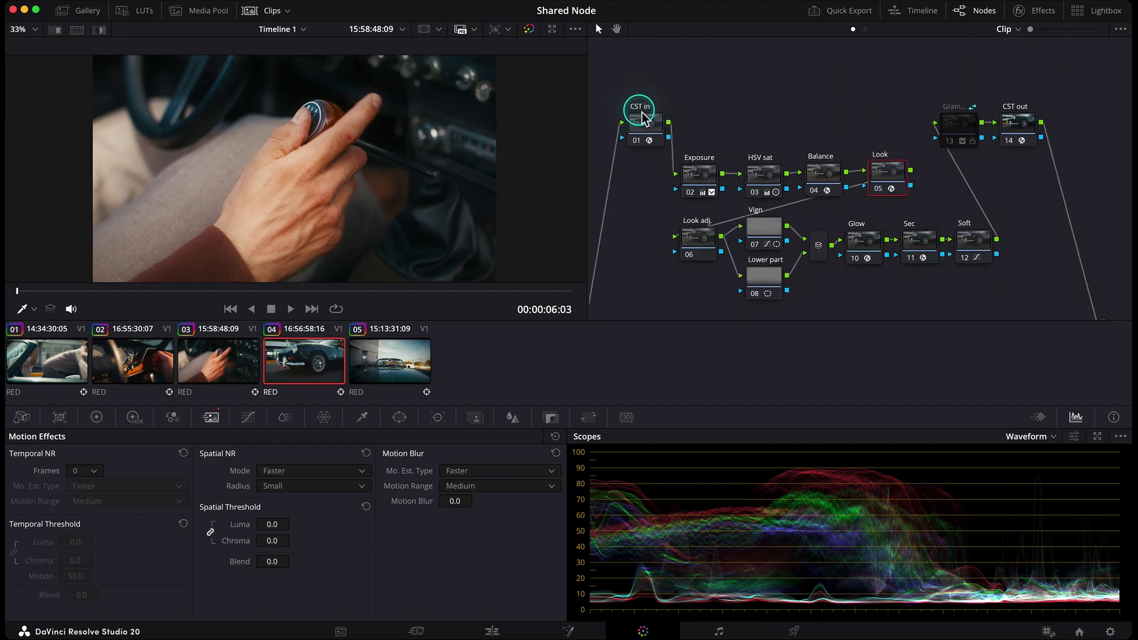
pyautogui.click(647, 131)
pyautogui.moveTo(647, 137); pyautogui.dragTo(623, 224)
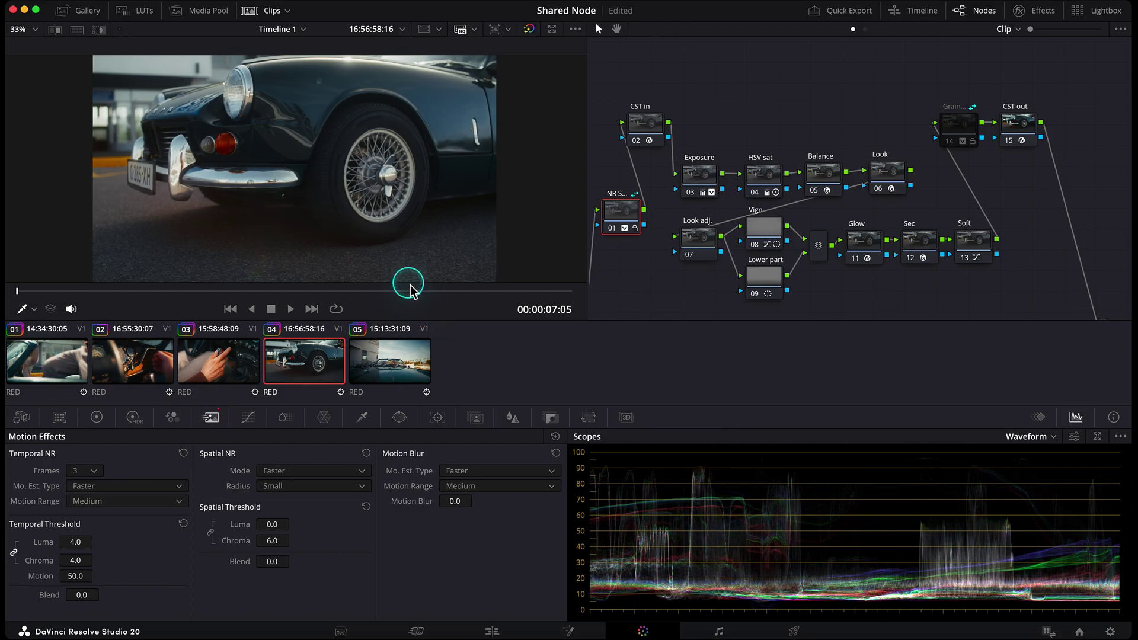
pyautogui.click(107, 290)
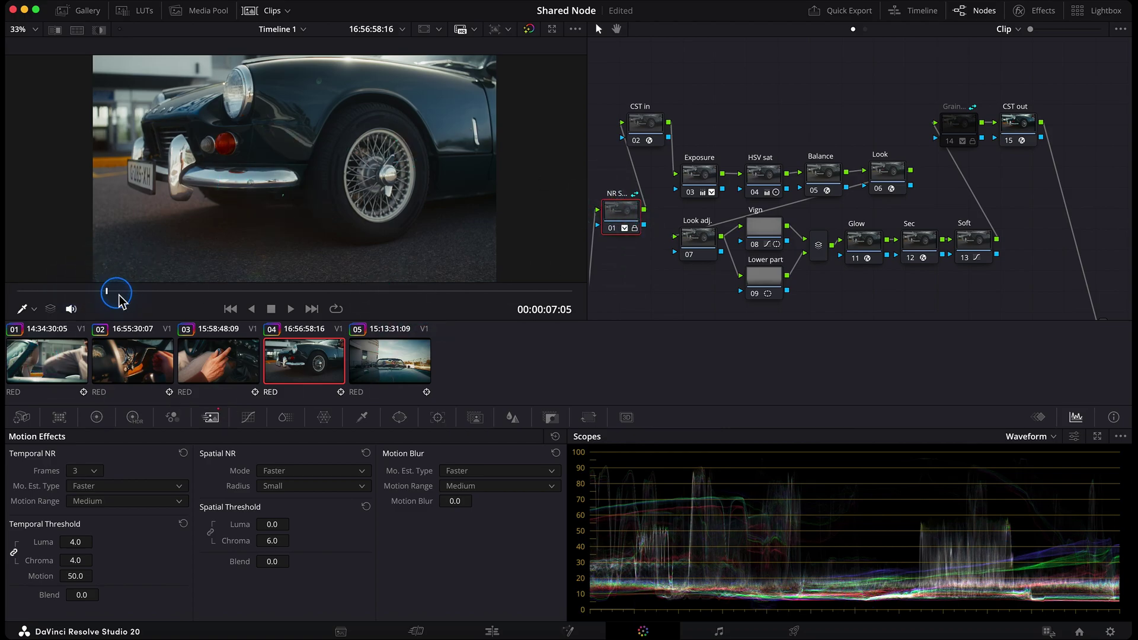
pyautogui.moveTo(169, 291); pyautogui.dragTo(195, 291)
pyautogui.moveTo(23, 291); pyautogui.dragTo(16, 291)
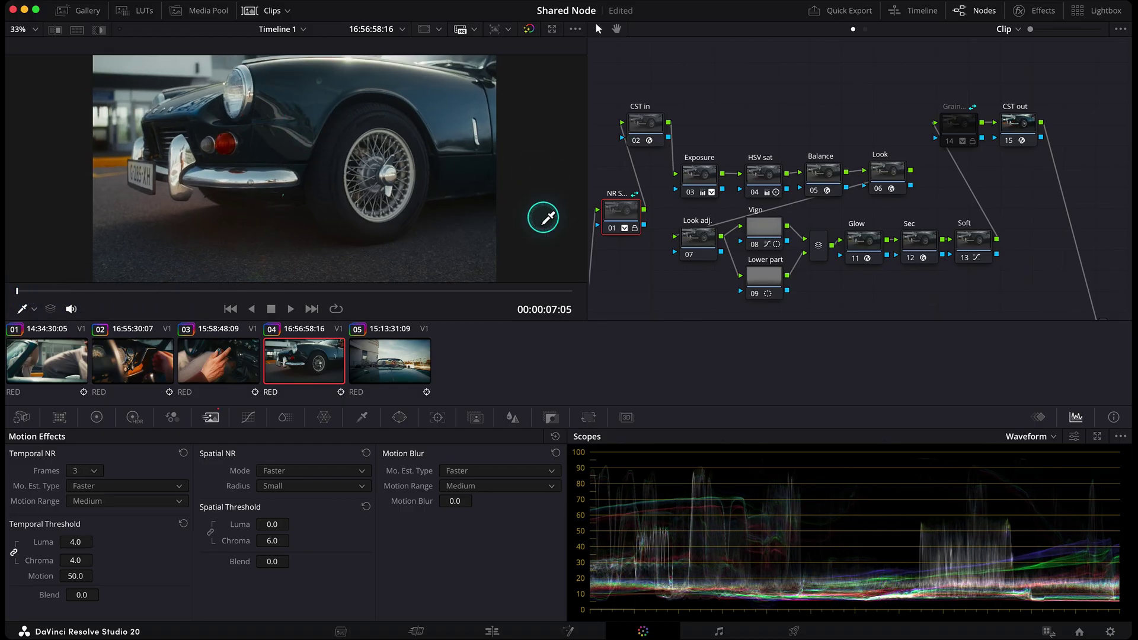
# Toggle the shared NR node off and on, checking the result on clips 02, 03 and 04
pyautogui.click(610, 227)
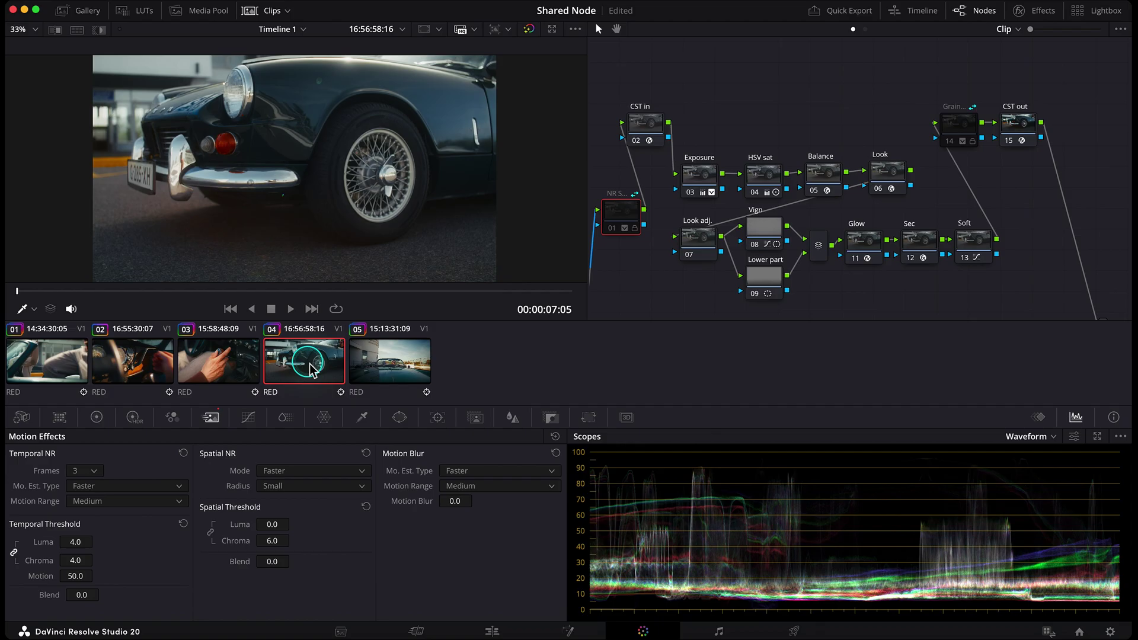
pyautogui.click(228, 362)
pyautogui.click(151, 372)
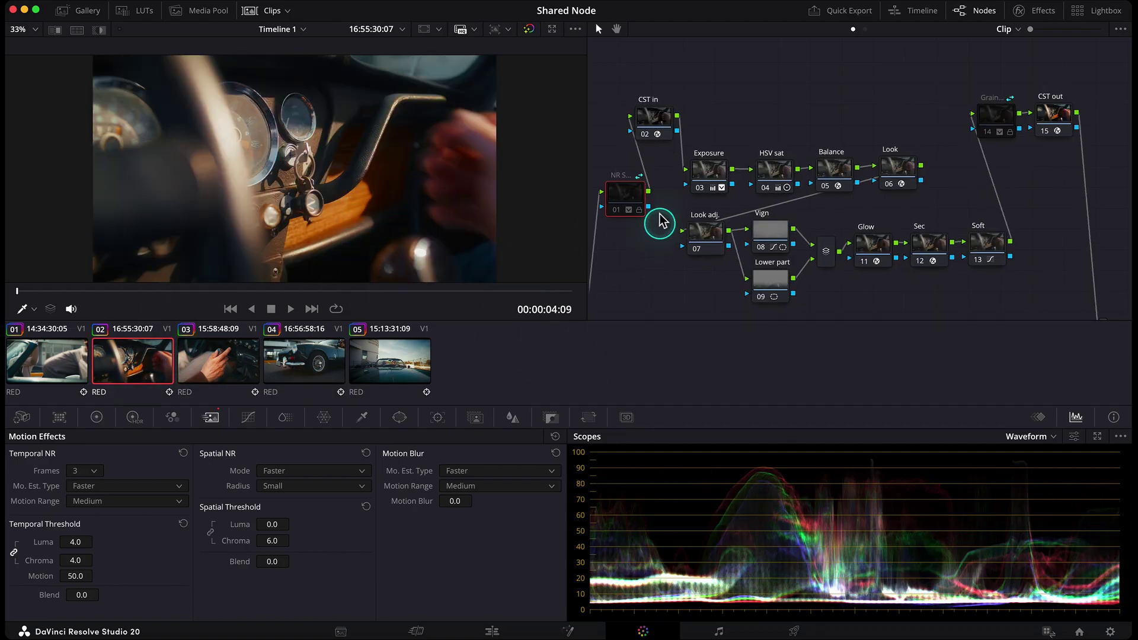
pyautogui.click(620, 215)
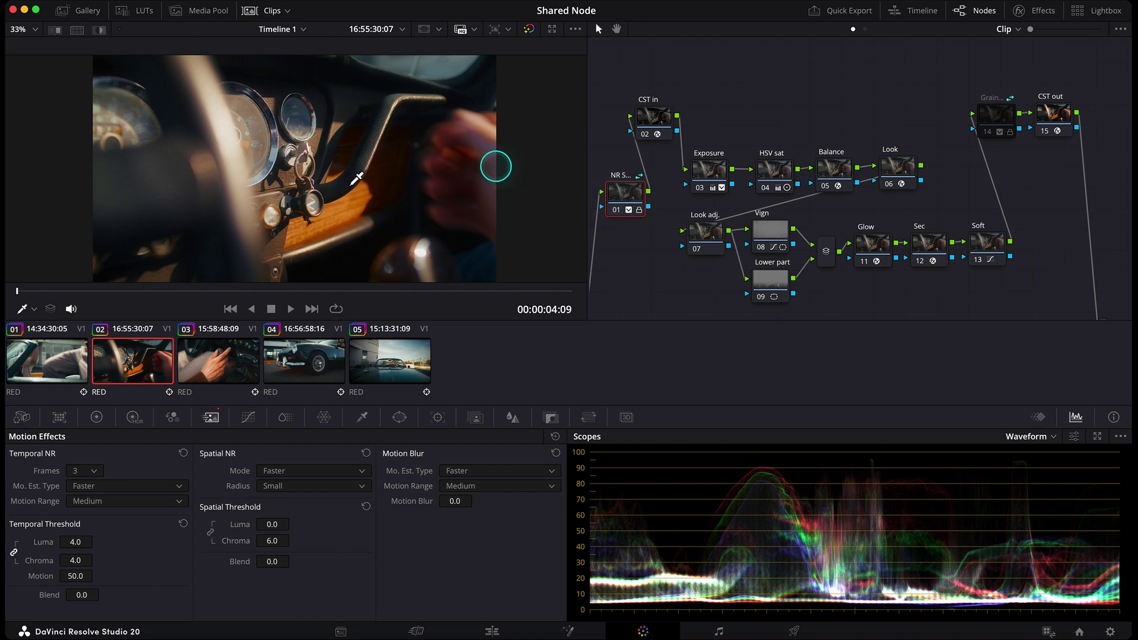
pyautogui.click(218, 373)
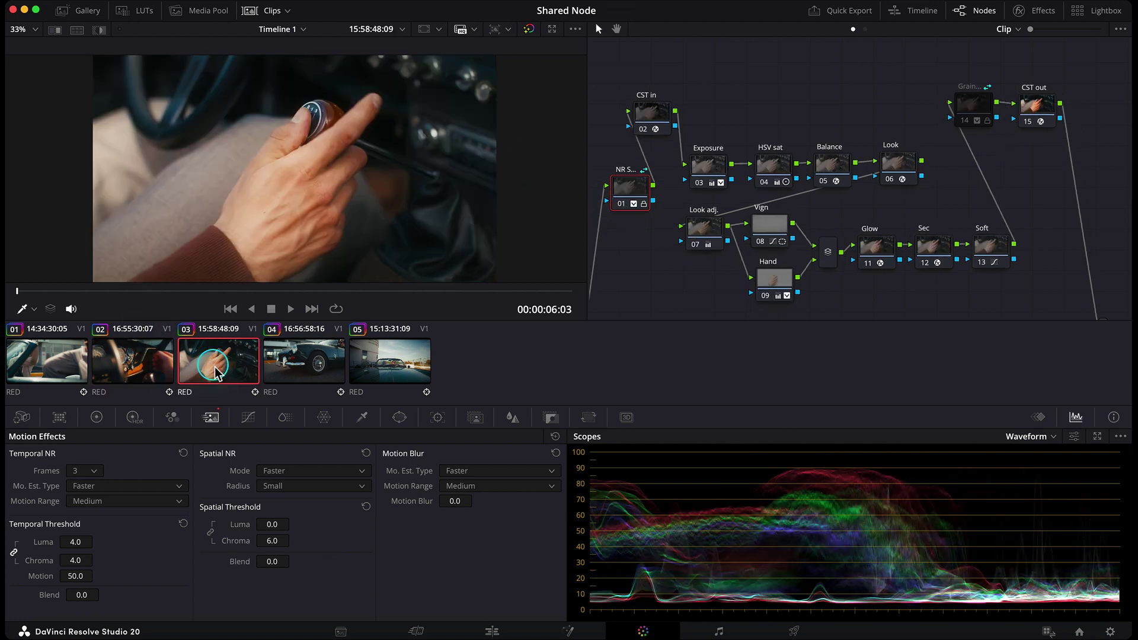
pyautogui.click(308, 369)
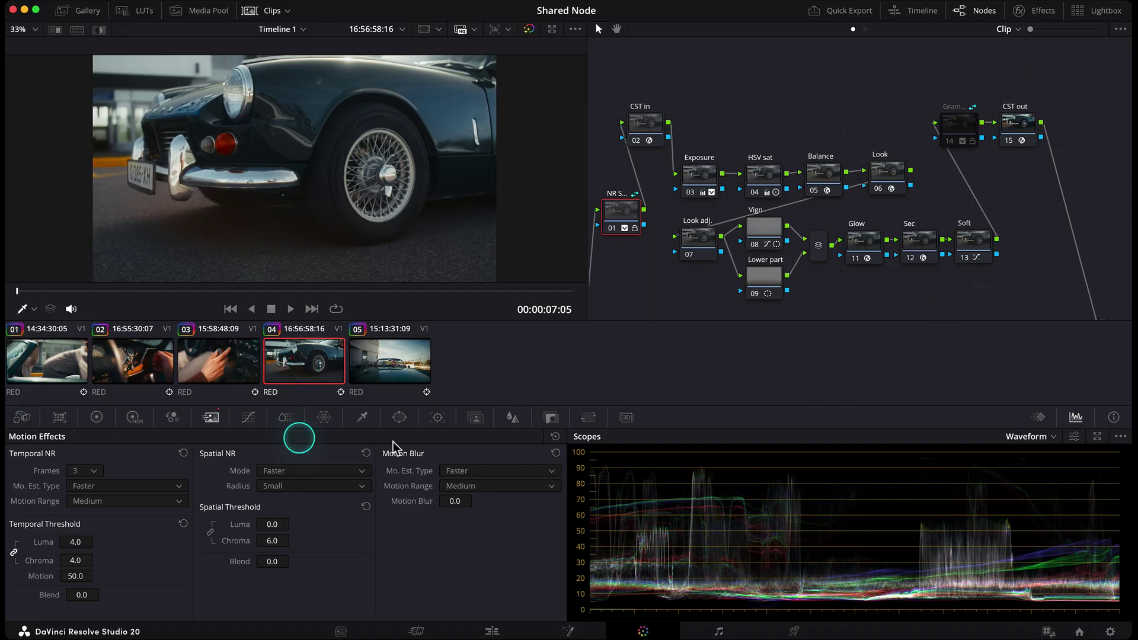
# Switch the shared NR node off again and select the Grain and CST out nodes
pyautogui.click(612, 229)
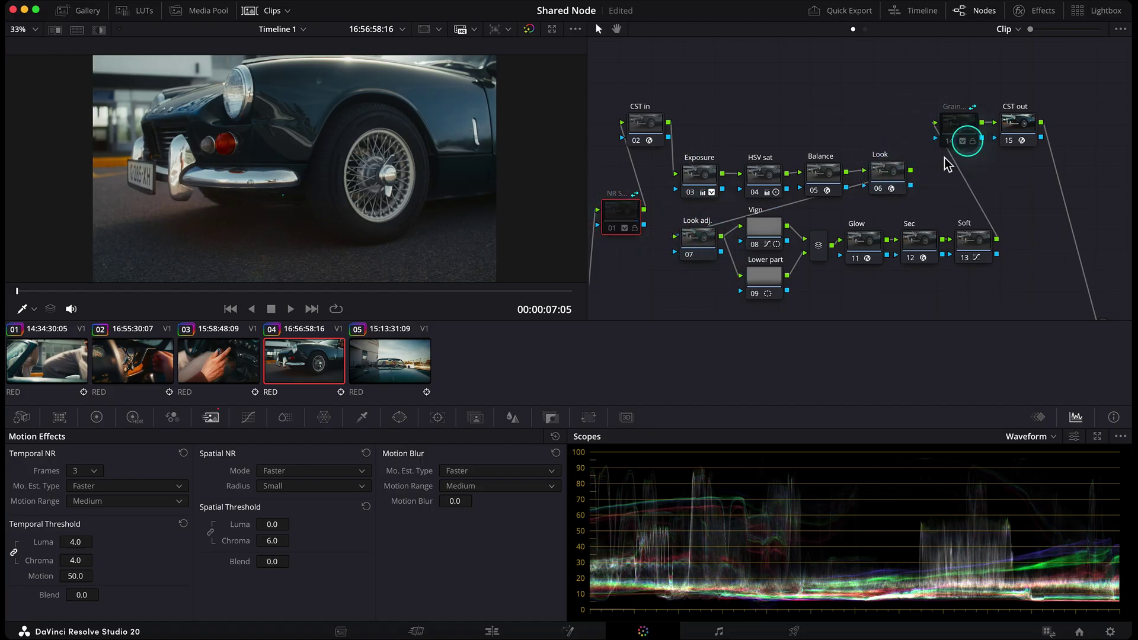
pyautogui.click(954, 126)
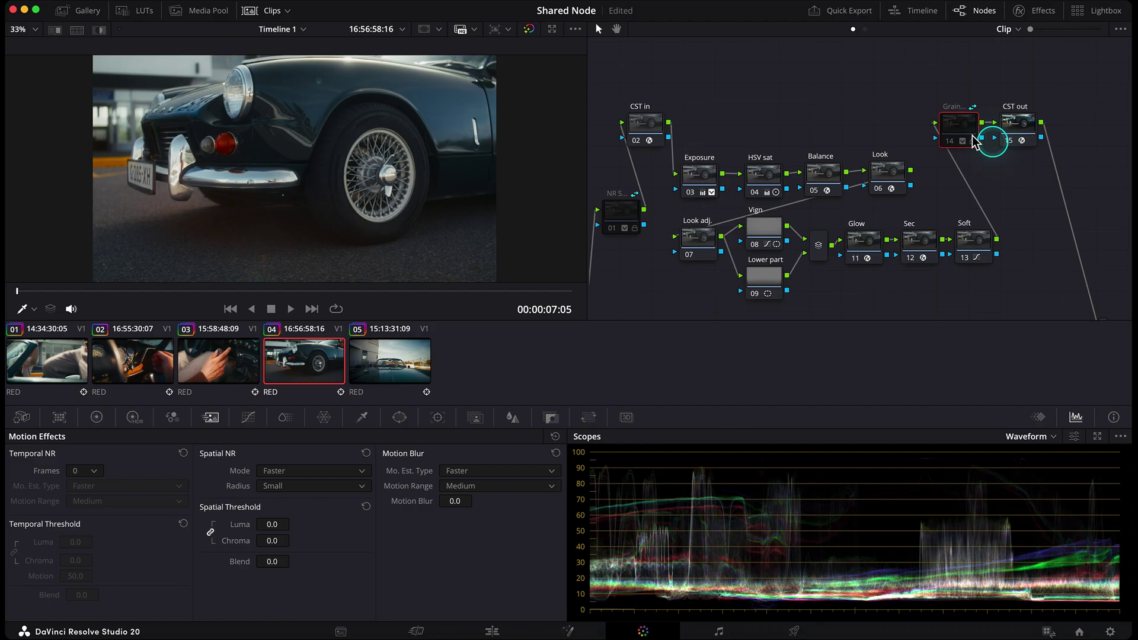
pyautogui.click(1021, 125)
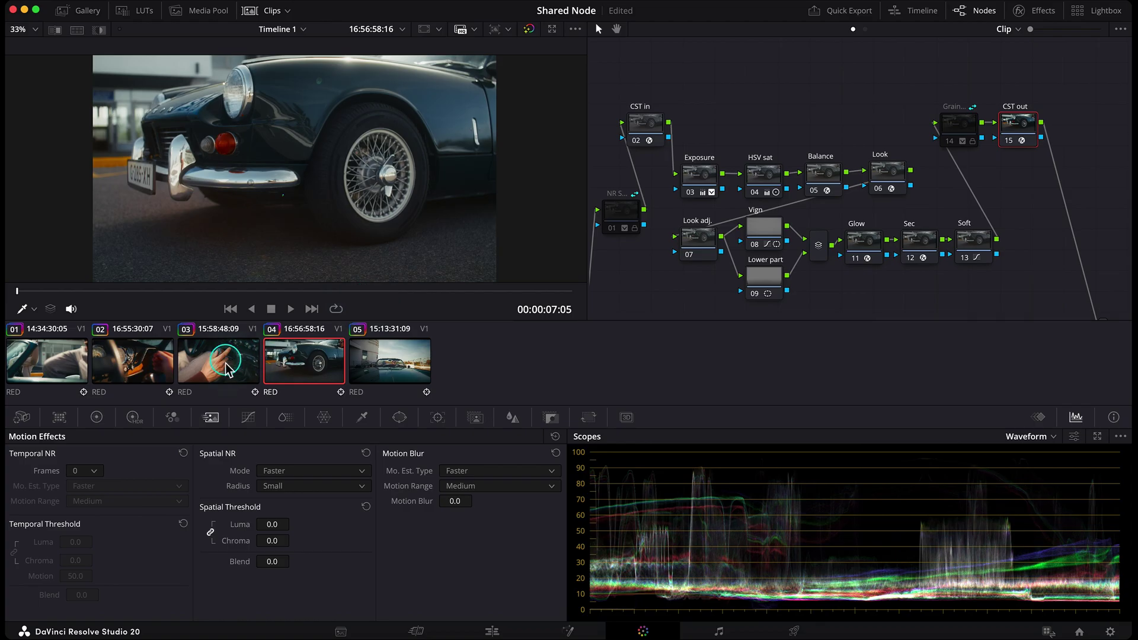
# Add a new node after CST out in clip 03's node tree
pyautogui.click(228, 368)
pyautogui.click(1034, 113)
pyautogui.hotkey('alt', 's')
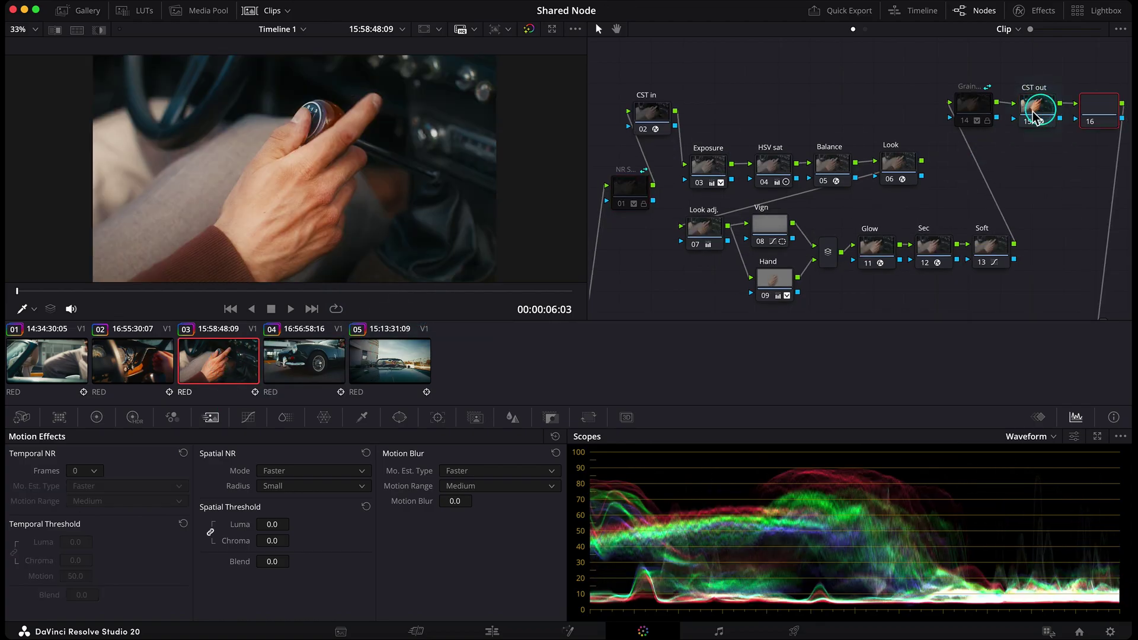
pyautogui.moveTo(1098, 108); pyautogui.dragTo(1084, 188)
# Apply the Saturation indicator LUT to the new node and label it SAT LUT
pyautogui.click(144, 13)
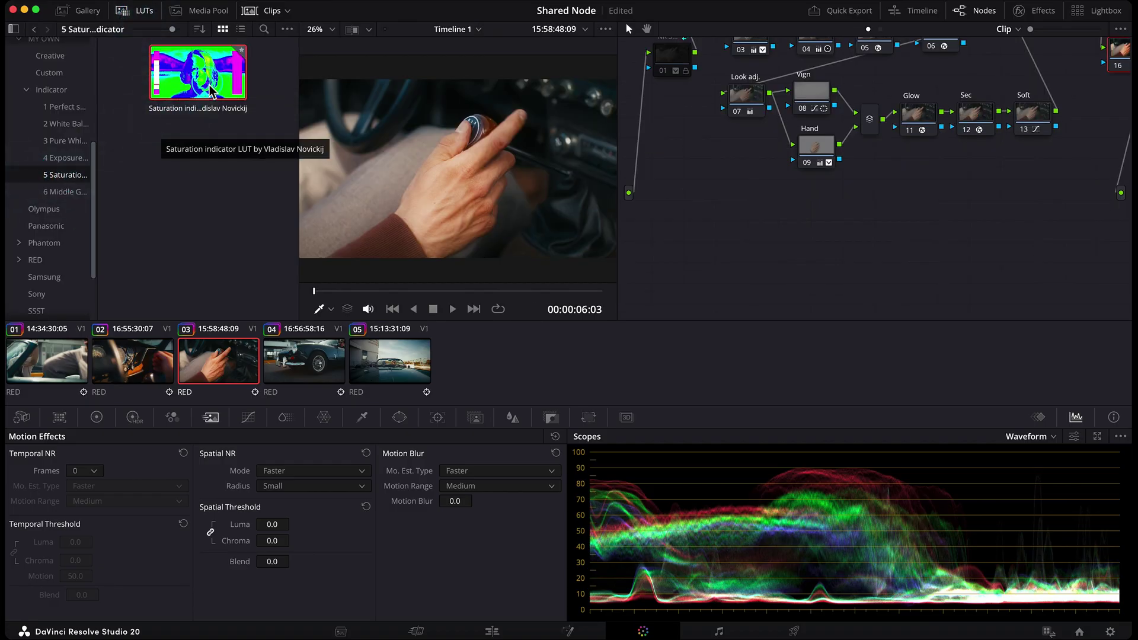
pyautogui.doubleClick(210, 90)
pyautogui.click(144, 11)
pyautogui.click(976, 277)
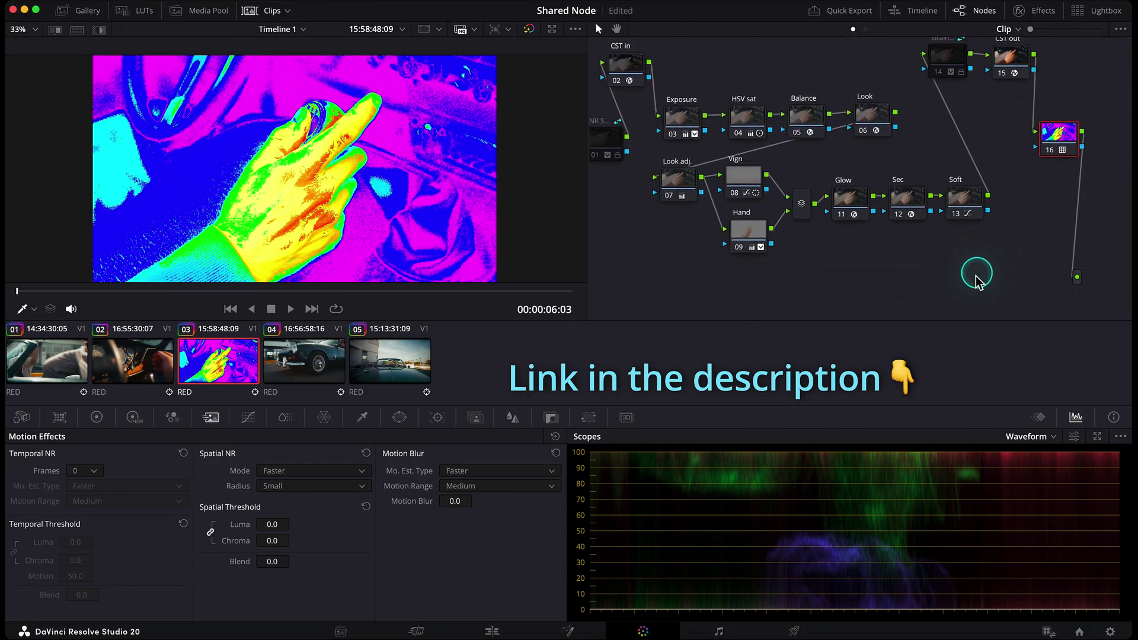
pyautogui.click(1050, 155)
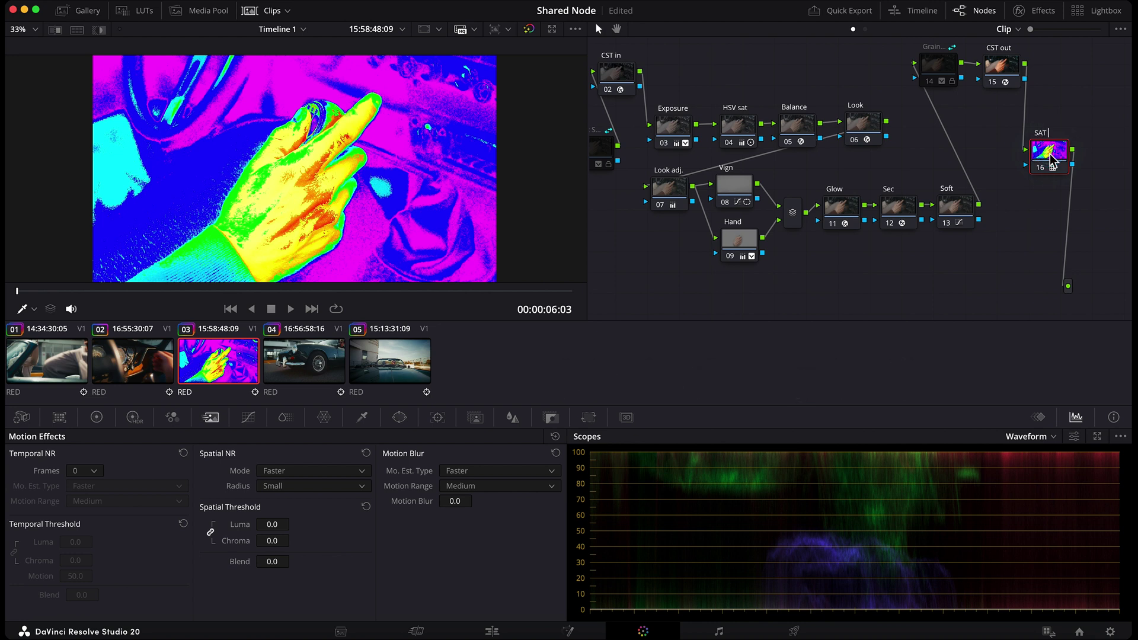
pyautogui.rightClick(1050, 166)
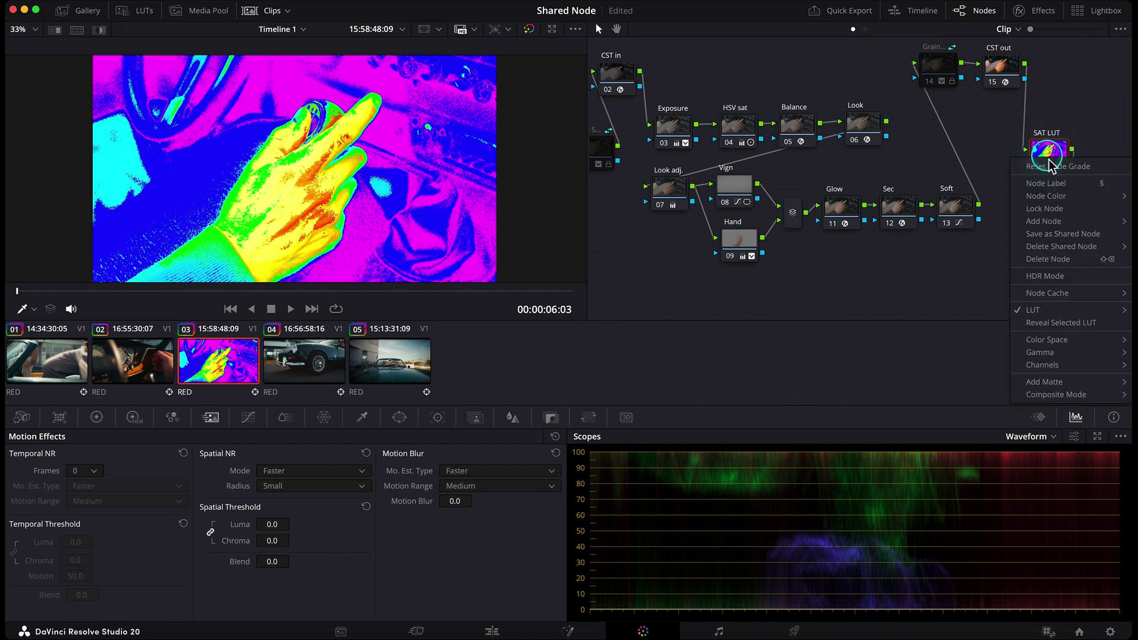
# Save SAT LUT as a shared node and add it after CST out on clip 02
pyautogui.click(1040, 228)
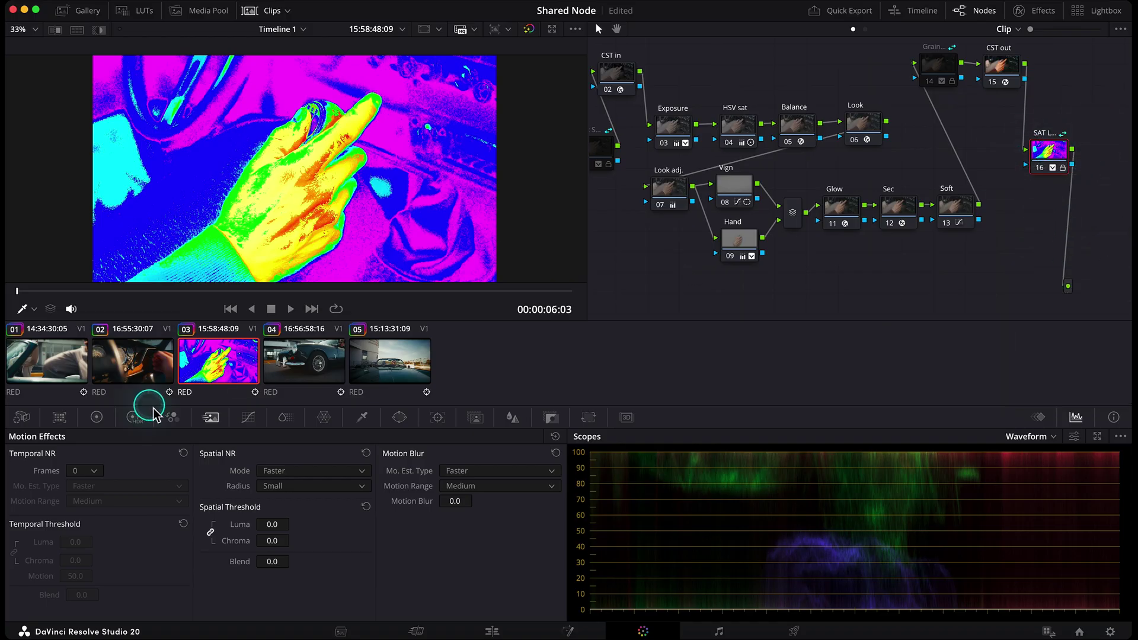
pyautogui.click(131, 359)
pyautogui.click(1015, 75)
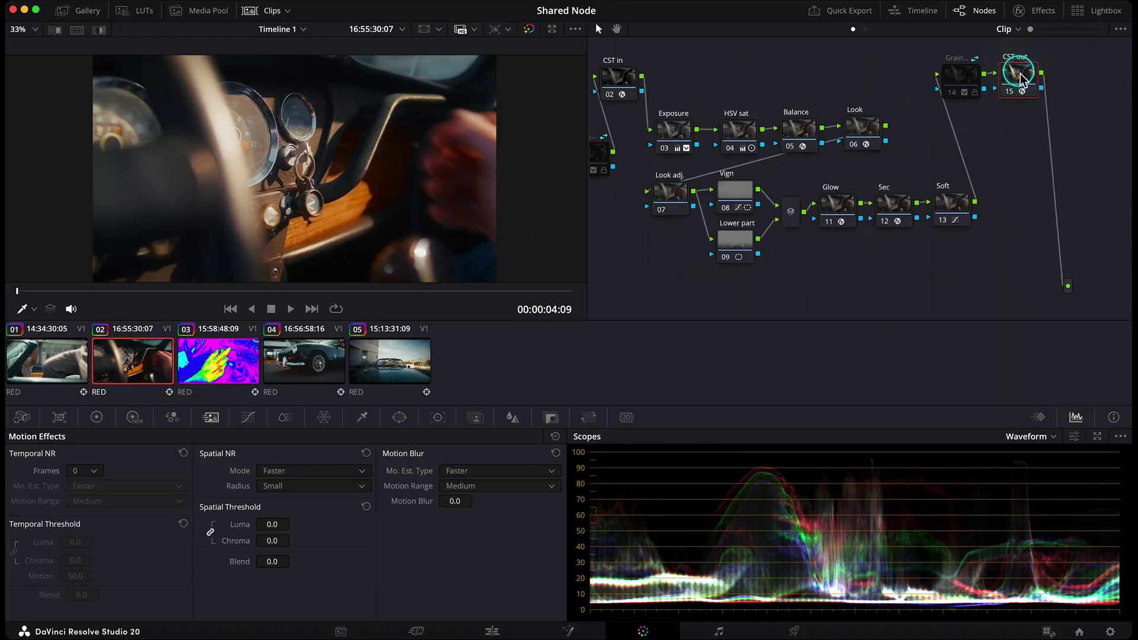
pyautogui.rightClick(1011, 72)
pyautogui.moveTo(1057, 137)
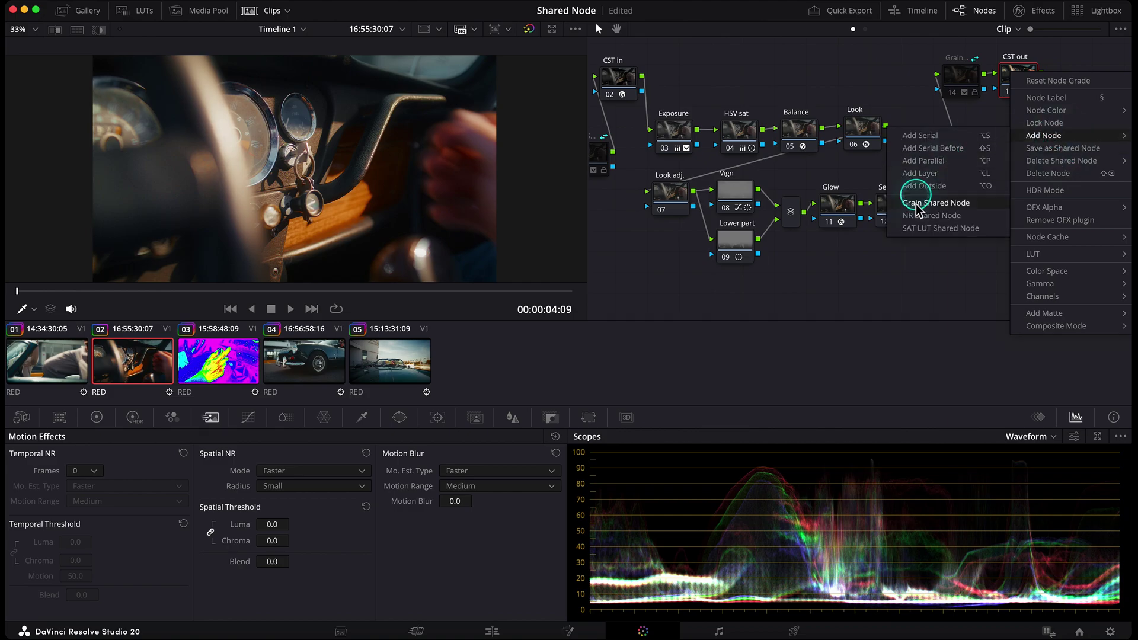
pyautogui.click(922, 224)
pyautogui.moveTo(1078, 120); pyautogui.dragTo(1068, 164)
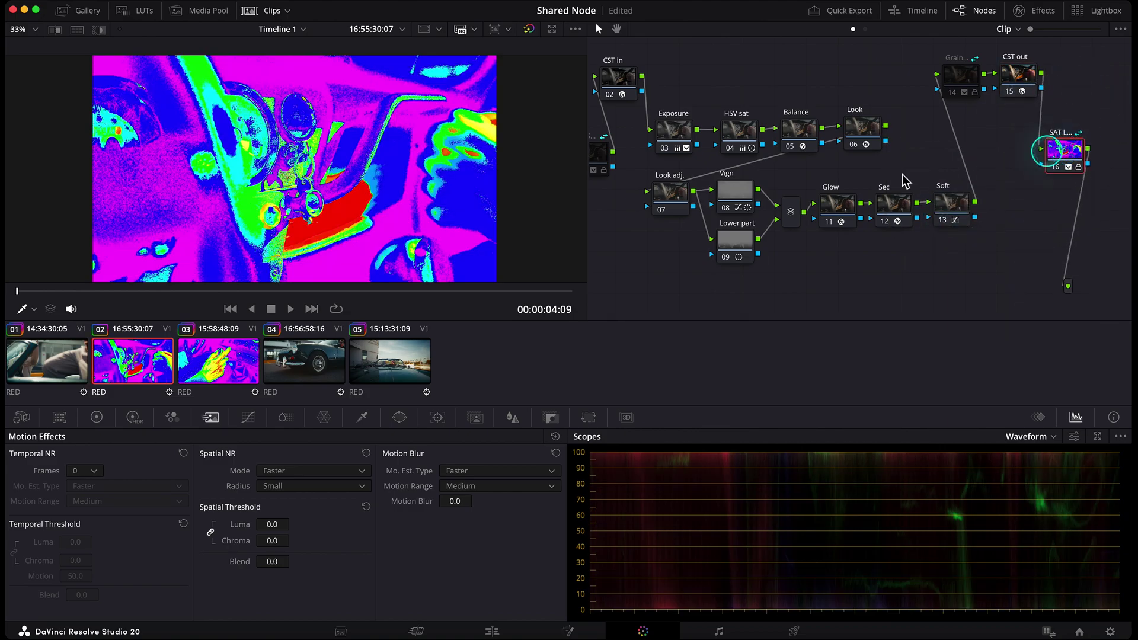
# Compare clips 02 and 03 in split screen and switch off the shared SAT LUT node
pyautogui.click(75, 30)
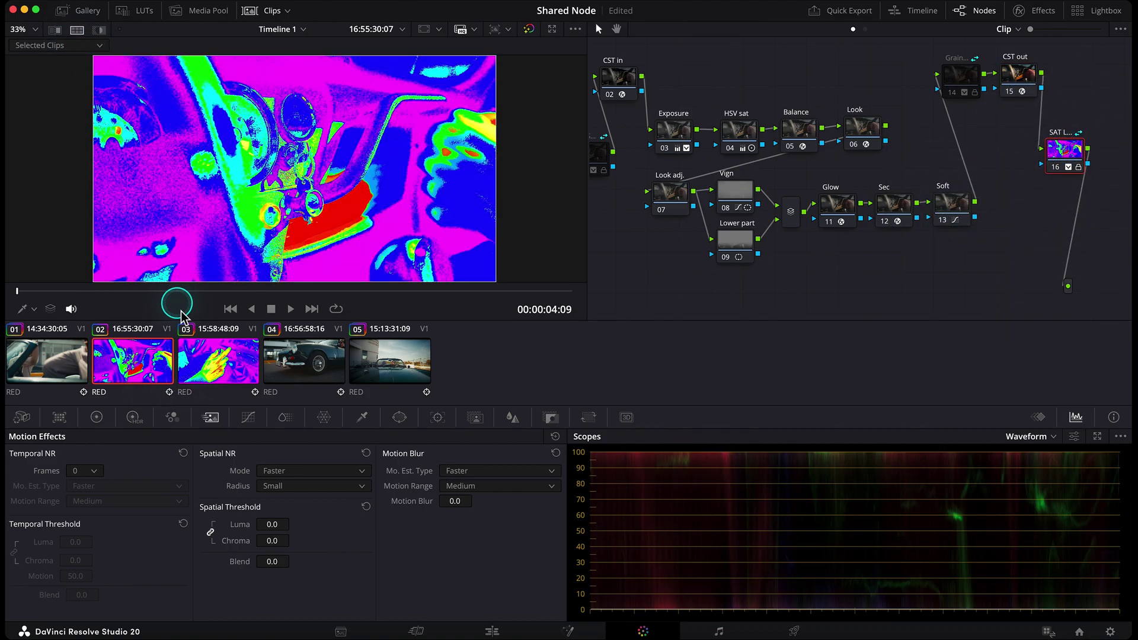
pyautogui.keyDown('super'); pyautogui.click(209, 357); pyautogui.keyUp('super')
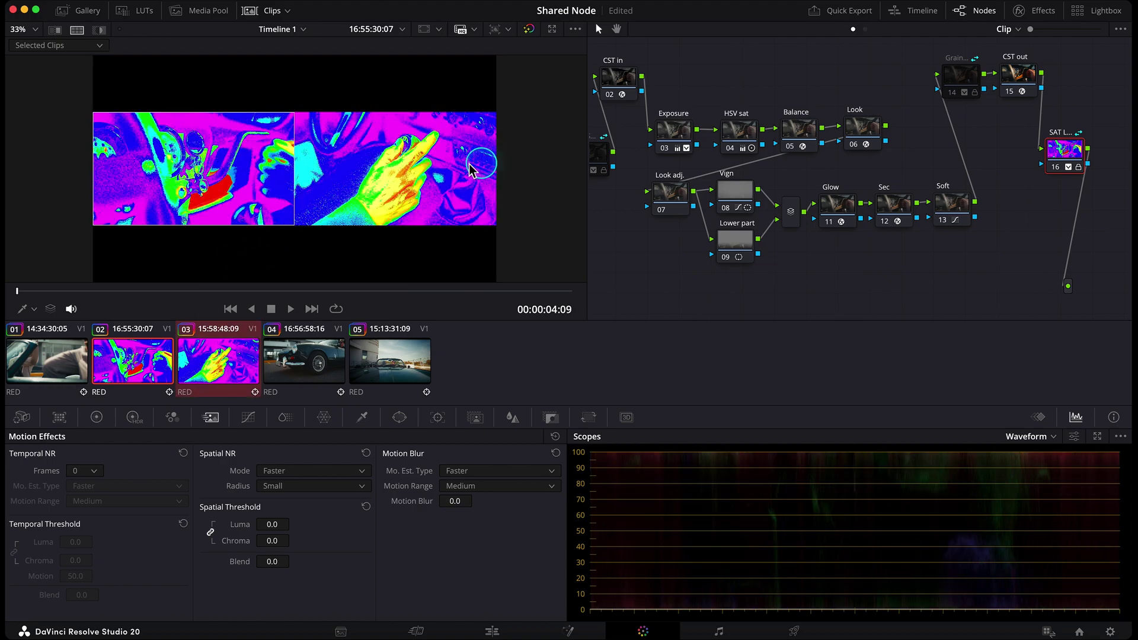
pyautogui.moveTo(92, 291); pyautogui.dragTo(249, 286)
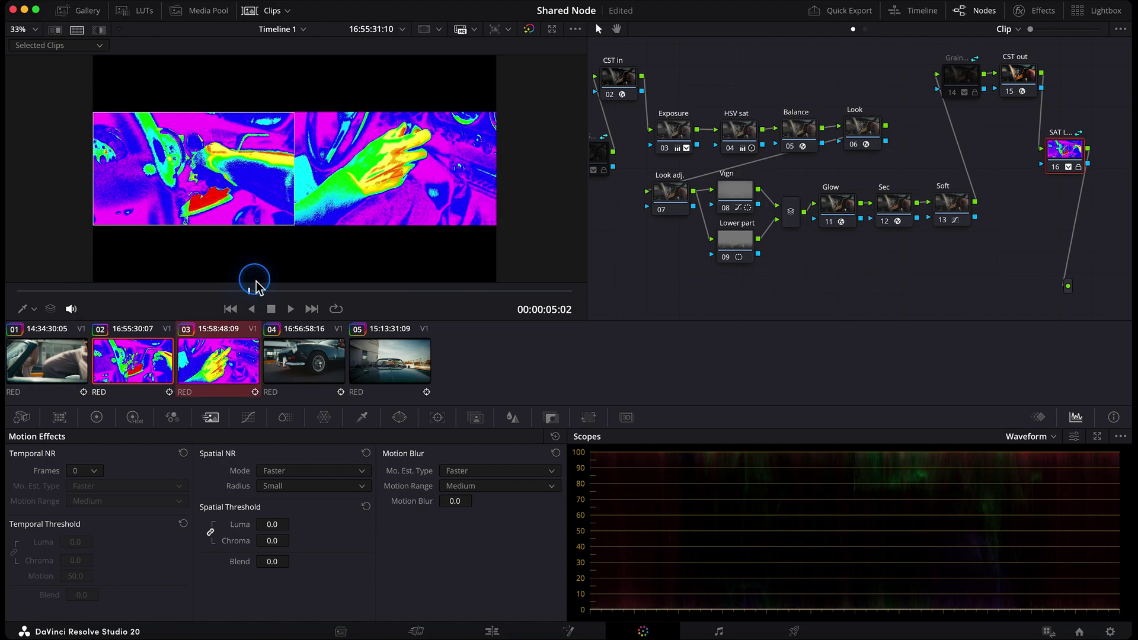
pyautogui.scroll(2, 240, 168)
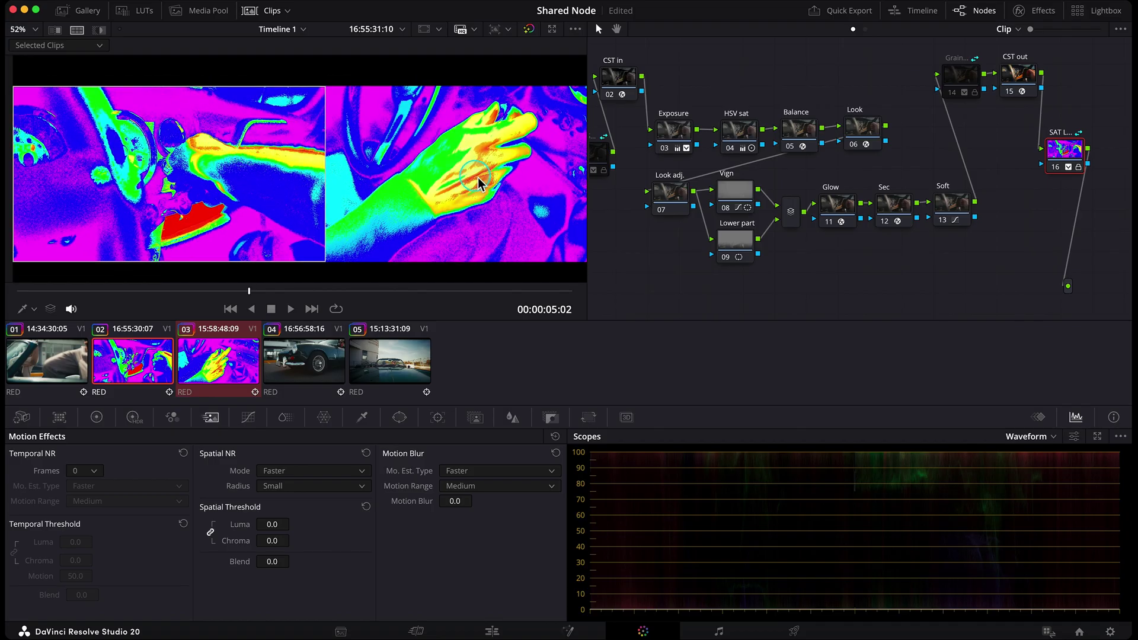
pyautogui.click(1056, 168)
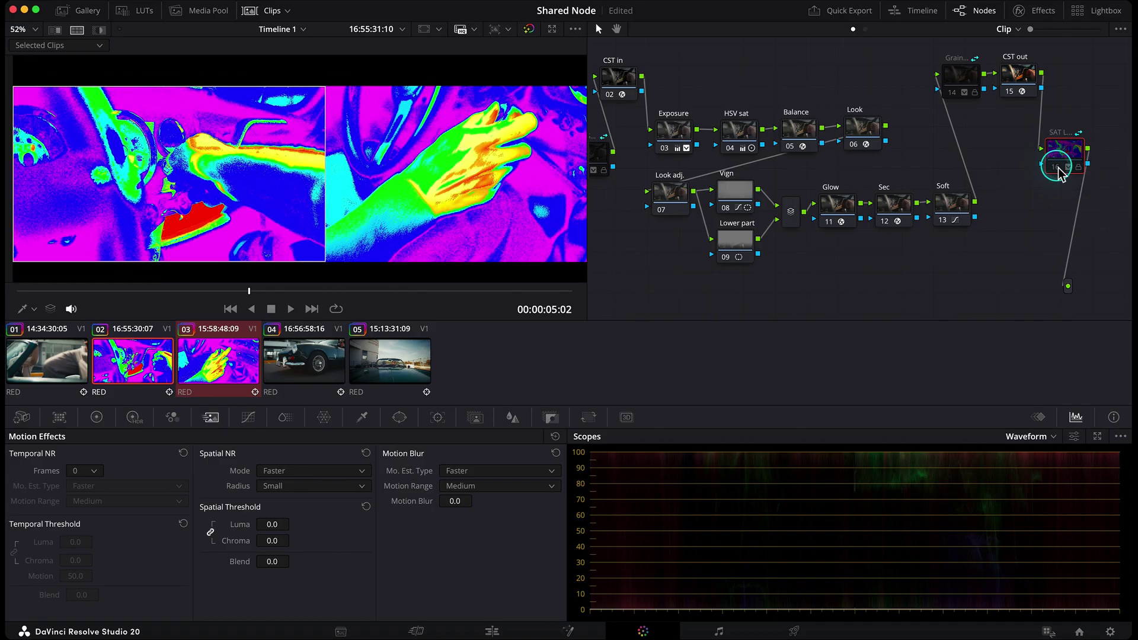
pyautogui.scroll(-3, 276, 128)
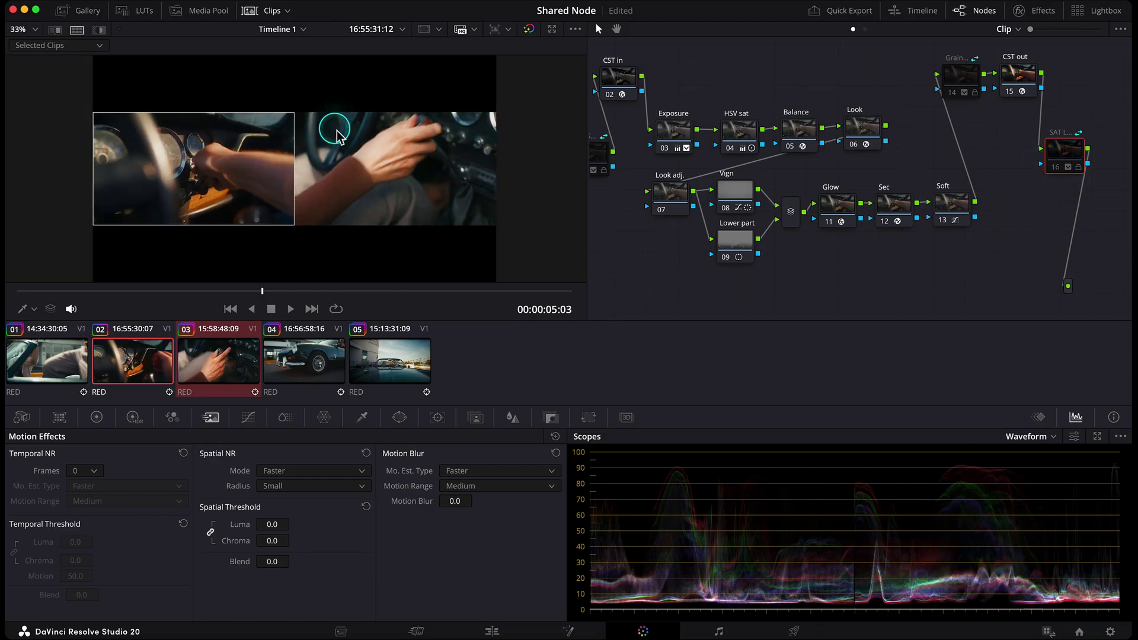
# Exit split screen, re-enable the shared NR and Grain nodes, then select the Edit timeline's audio clips
pyautogui.click(77, 30)
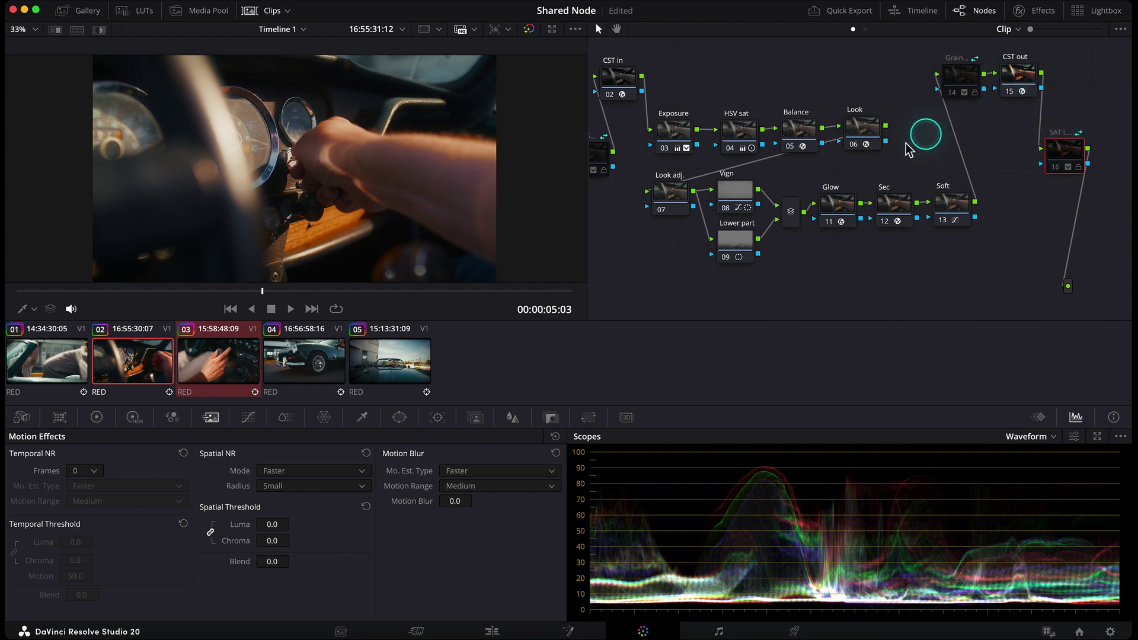
pyautogui.moveTo(599, 158); pyautogui.dragTo(619, 172)
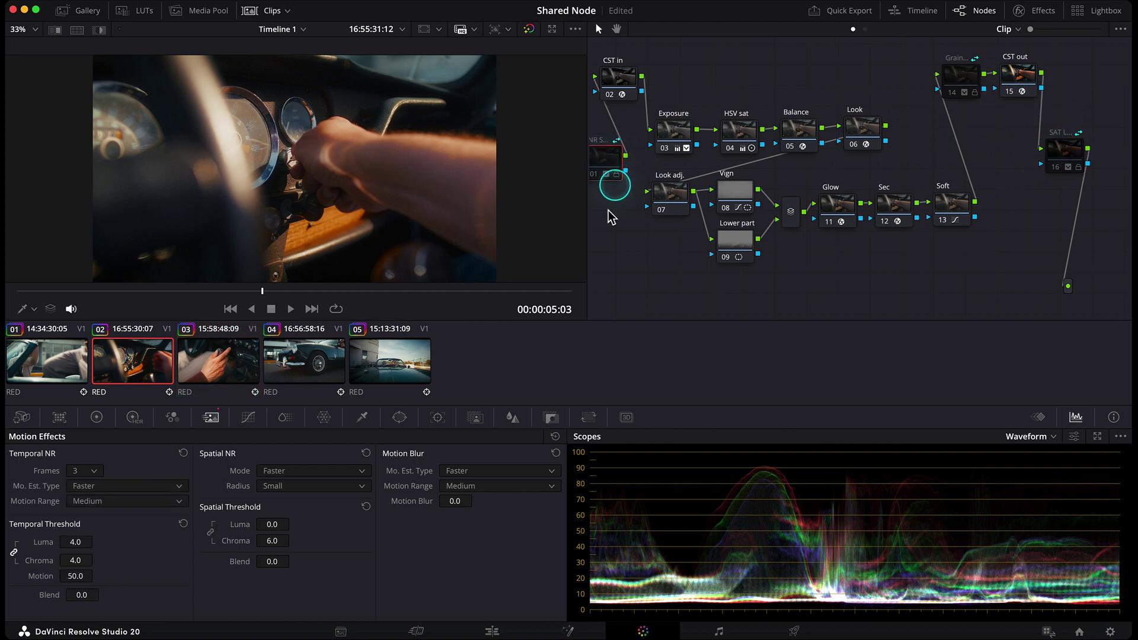
pyautogui.hscroll(-5, 612, 184)
pyautogui.click(658, 183)
pyautogui.click(1015, 99)
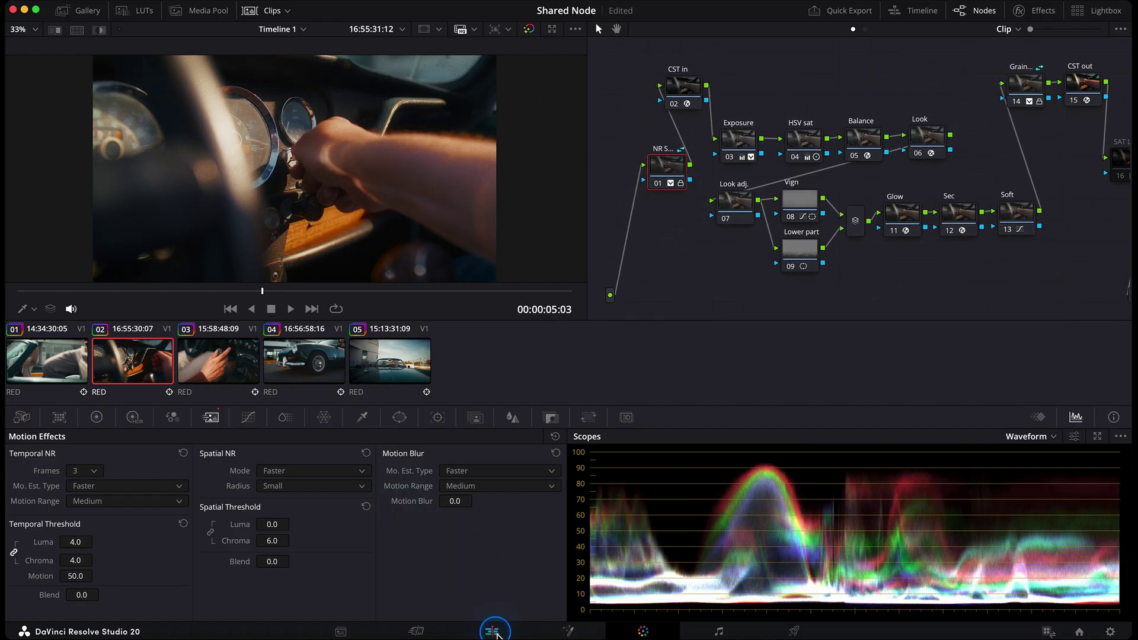
pyautogui.click(492, 632)
pyautogui.moveTo(609, 428); pyautogui.dragTo(196, 599)
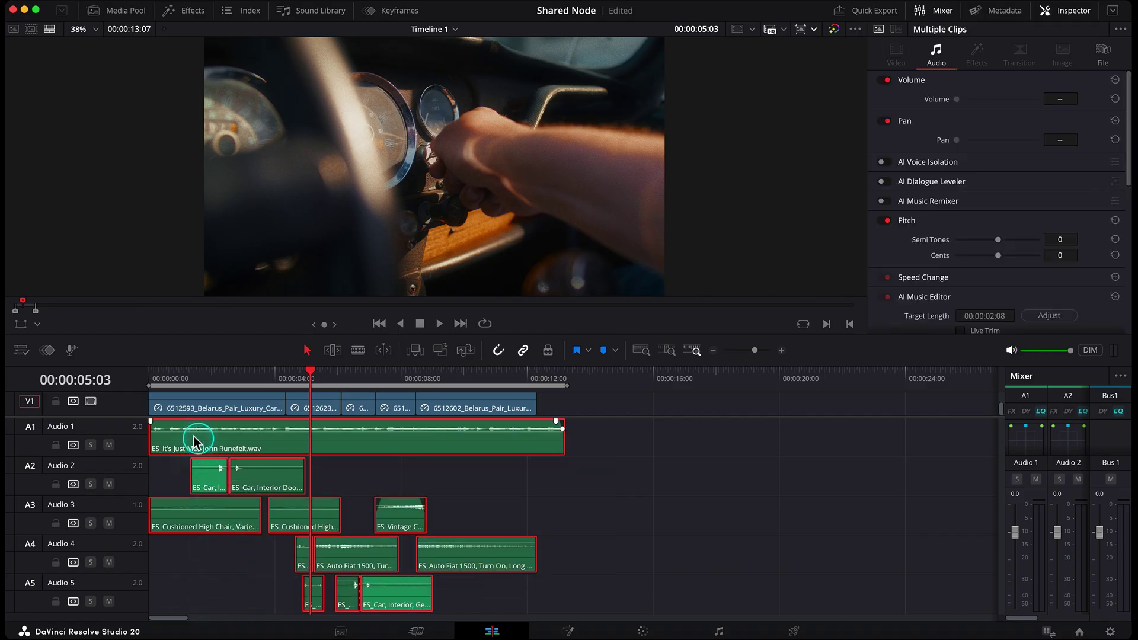
# Queue Timeline 1 as a Final.mov H.264 render job and start rendering it
pyautogui.click(795, 632)
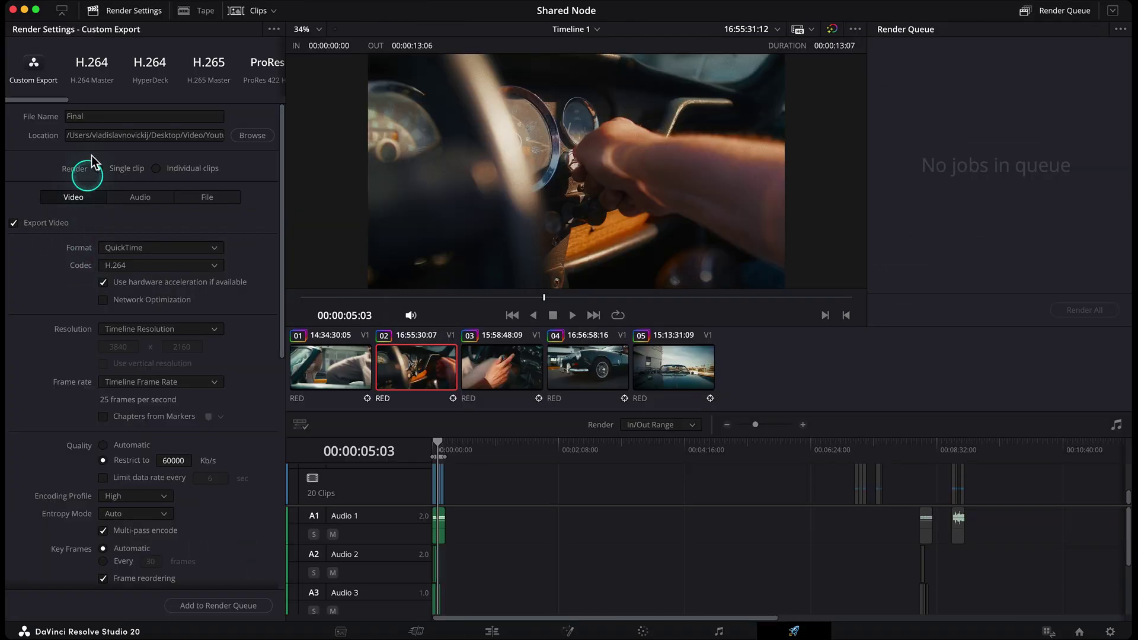
pyautogui.click(221, 605)
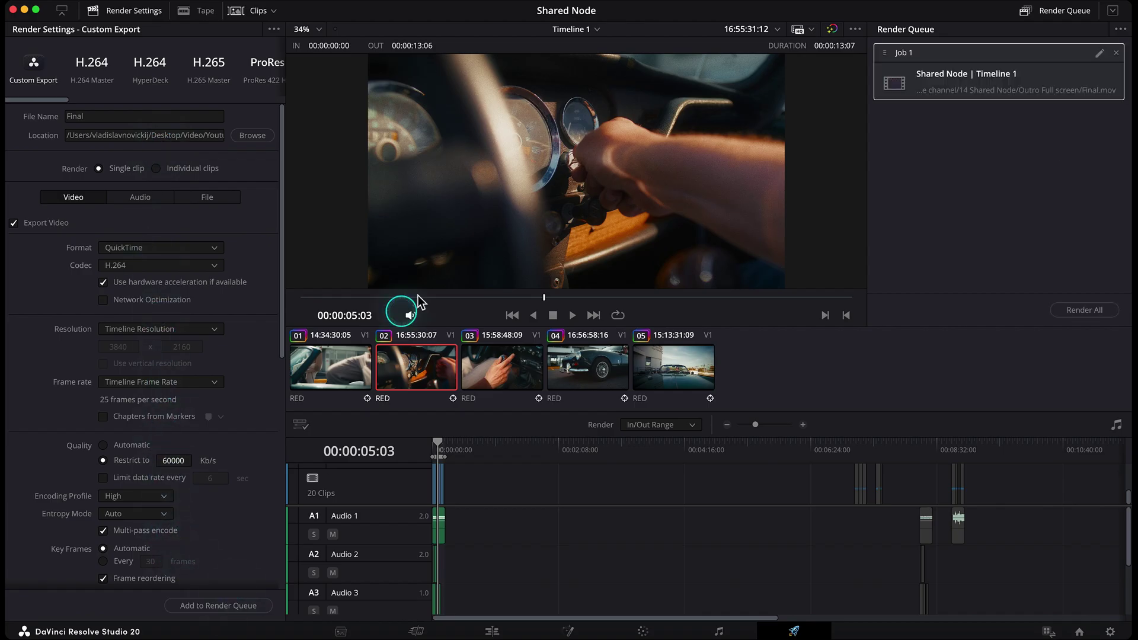
pyautogui.click(1092, 312)
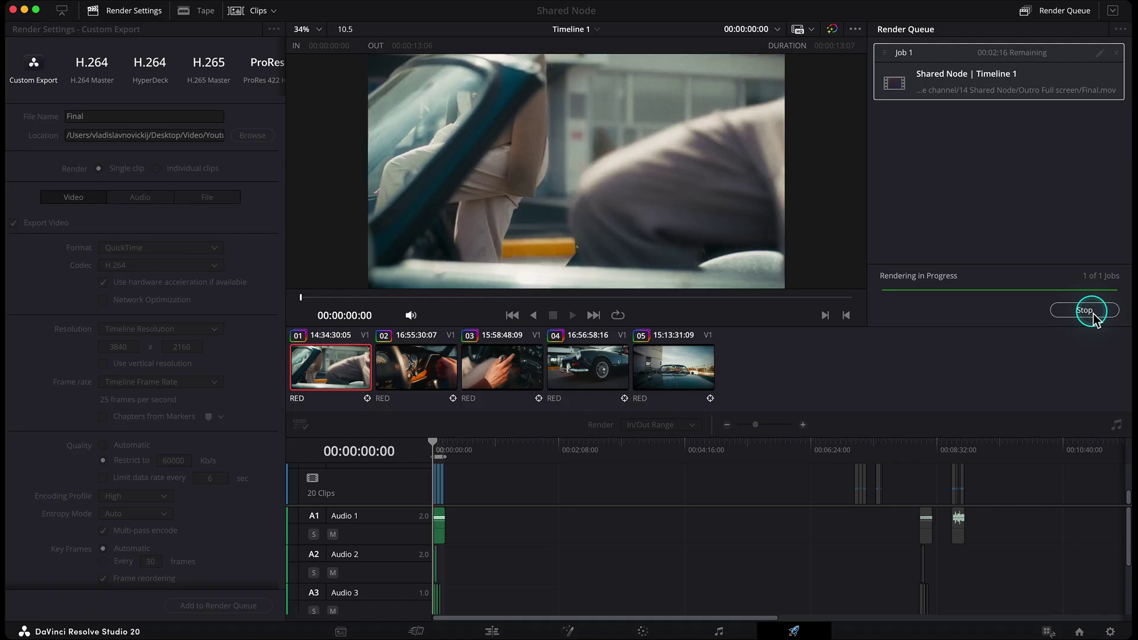